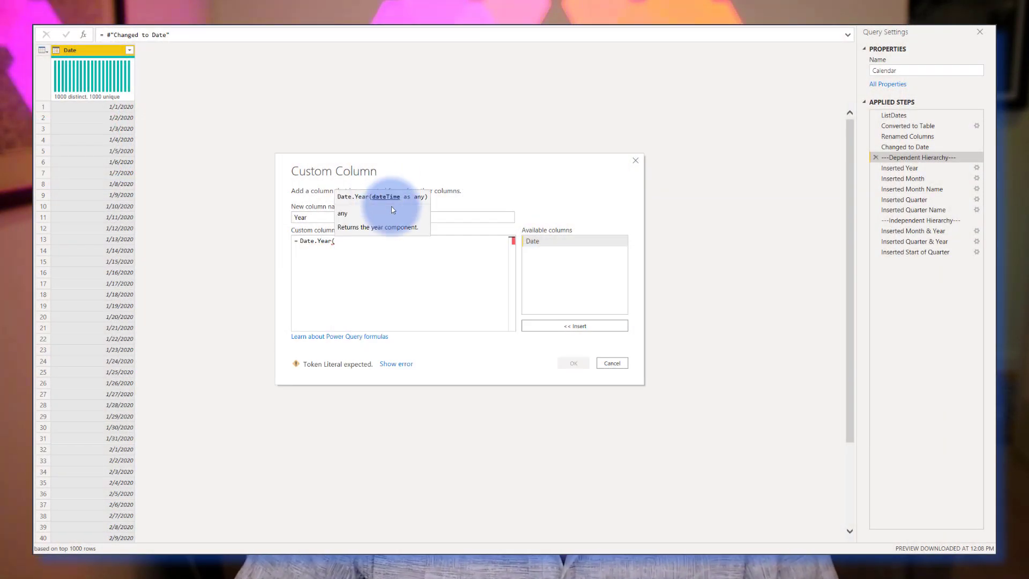
Complete the Year custom column formula as = Date.Year([Date]).
type("[Date])")
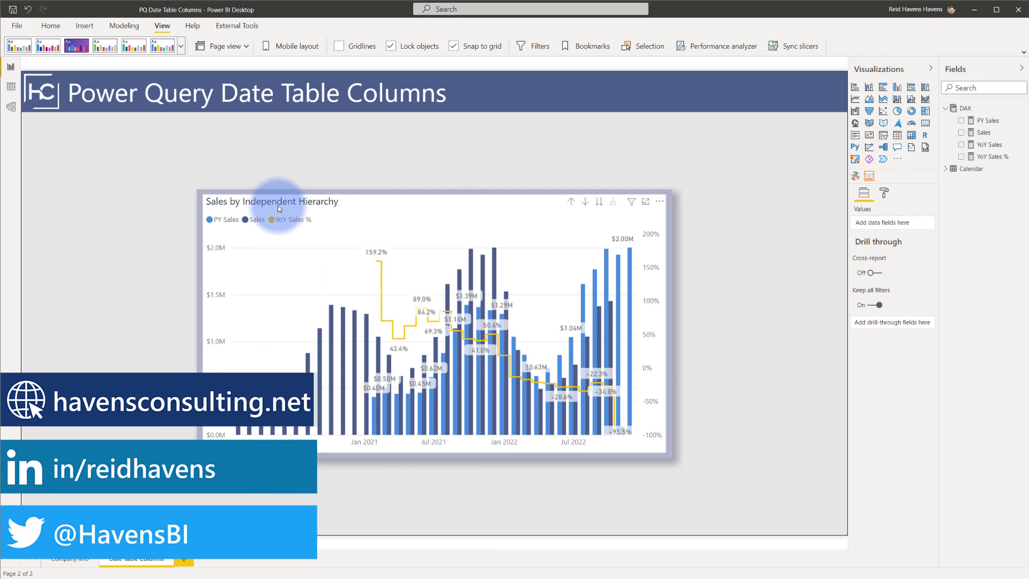
left_click(570, 204)
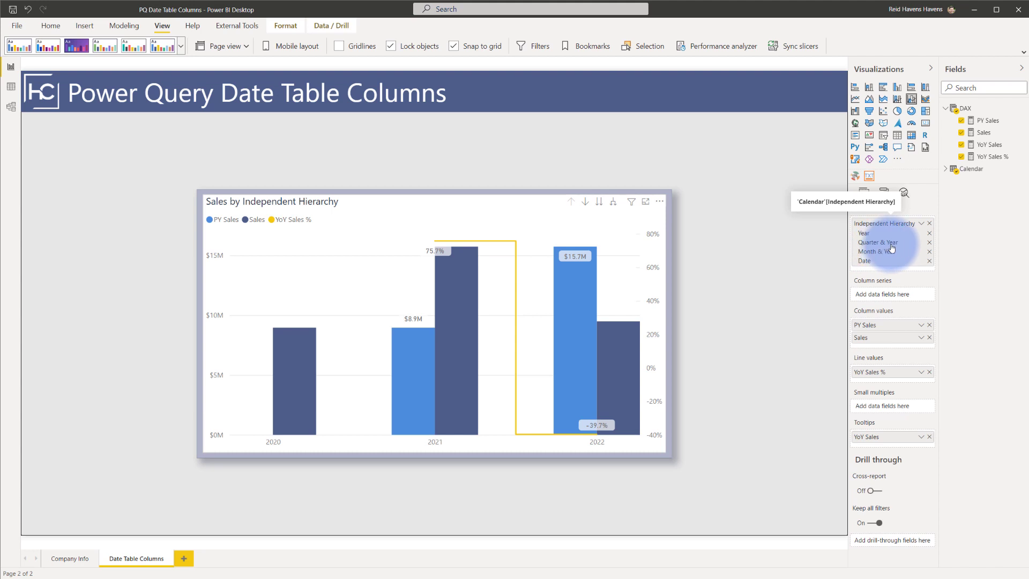
left_click(599, 204)
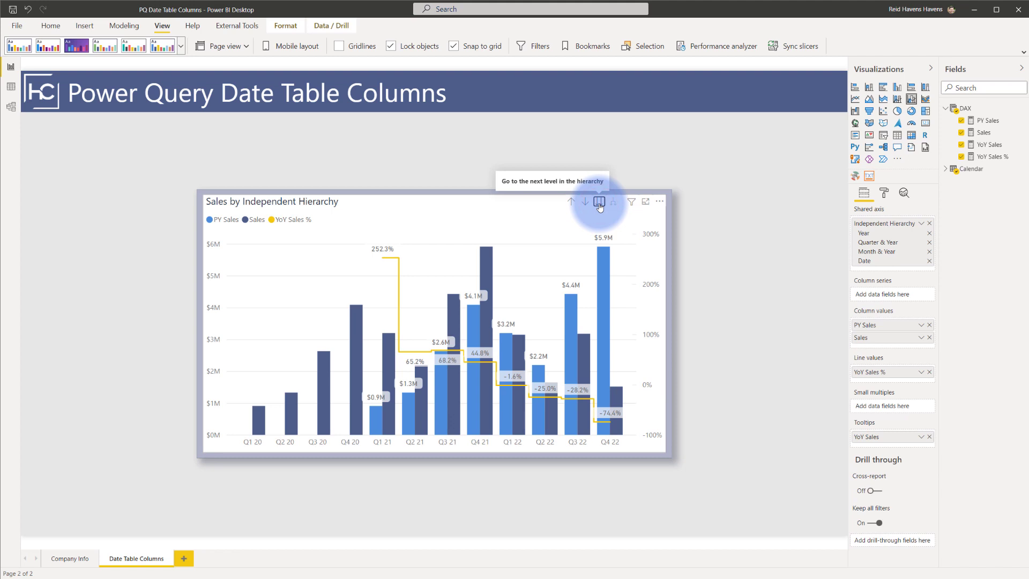
left_click(600, 203)
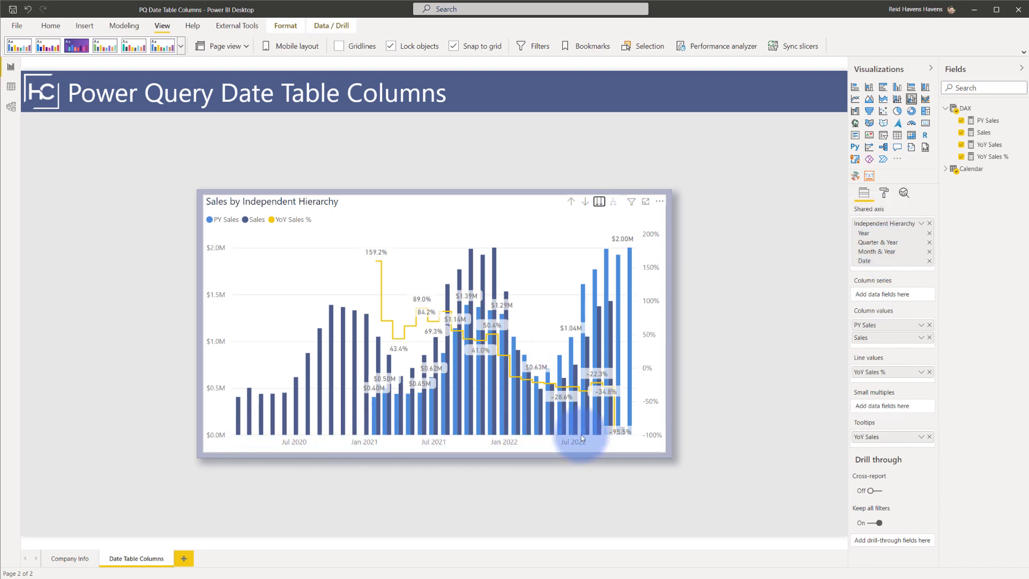
left_click(601, 203)
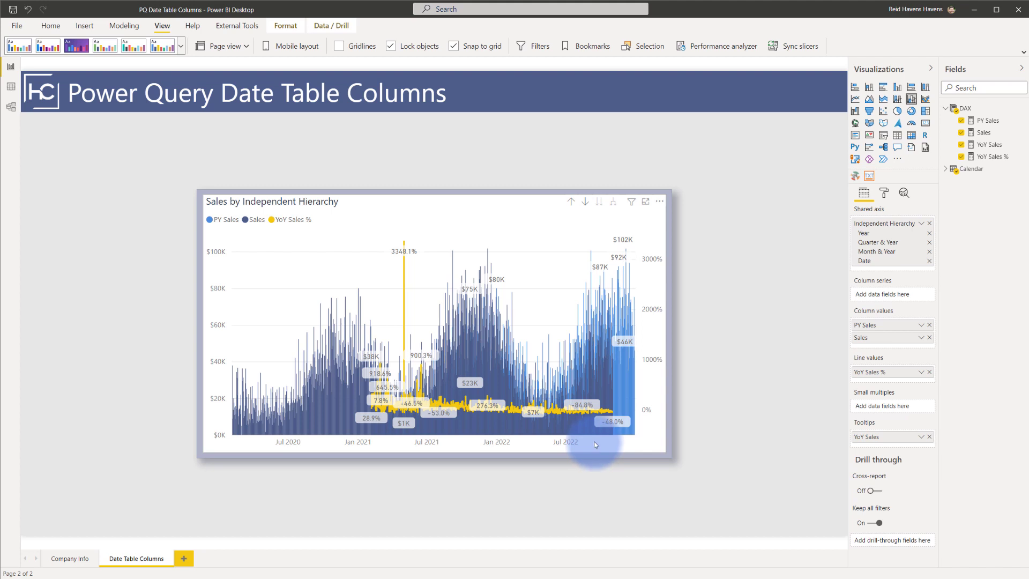
left_click(573, 200)
left_click(525, 153)
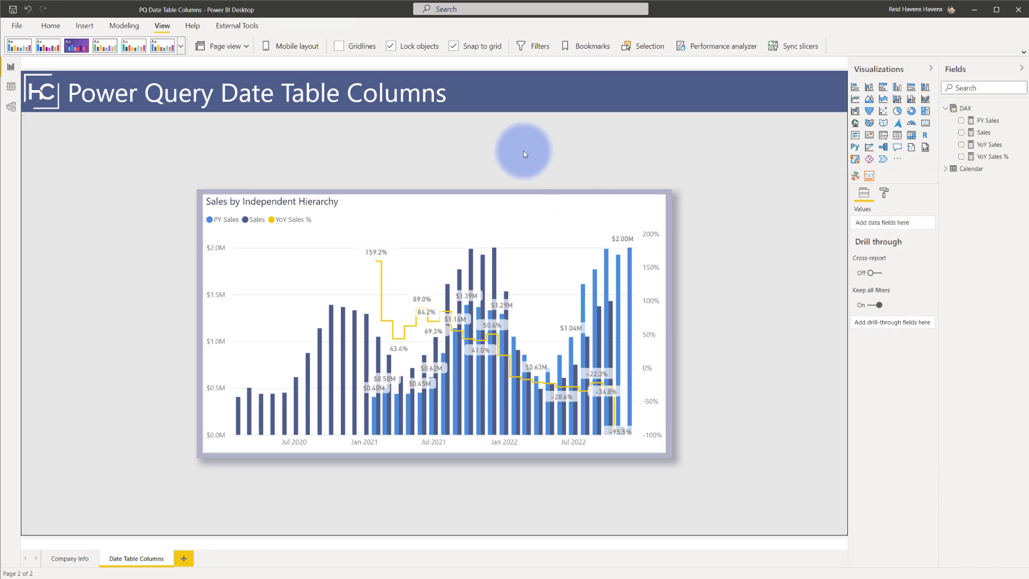
Open Power Query Editor and preview Calendar at the ---Dependent Hierarchy--- step.
left_click(50, 26)
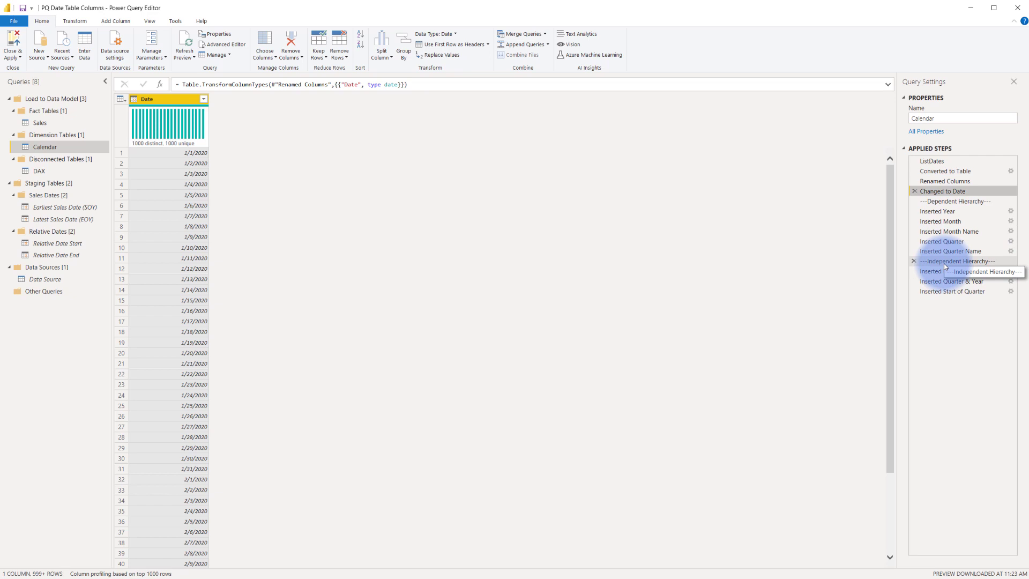
left_click(936, 202)
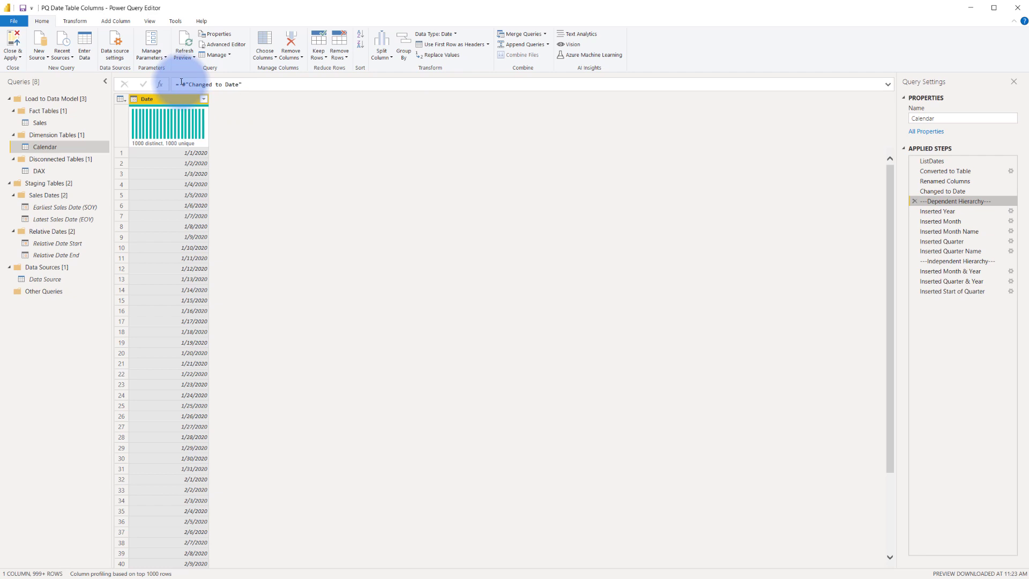
left_click_drag(934, 187, 935, 192)
right_click(935, 192)
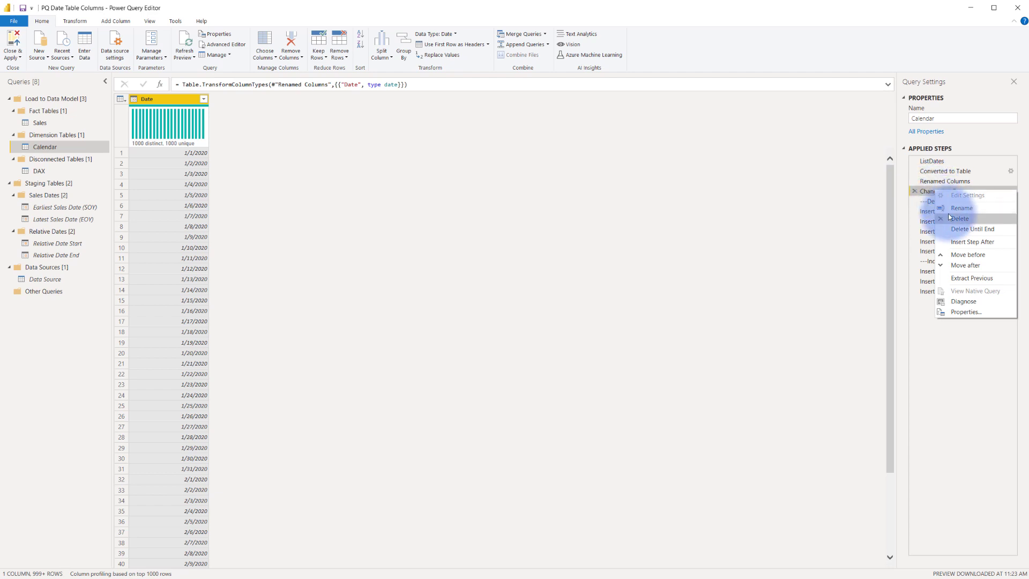
left_click(958, 244)
left_click(460, 315)
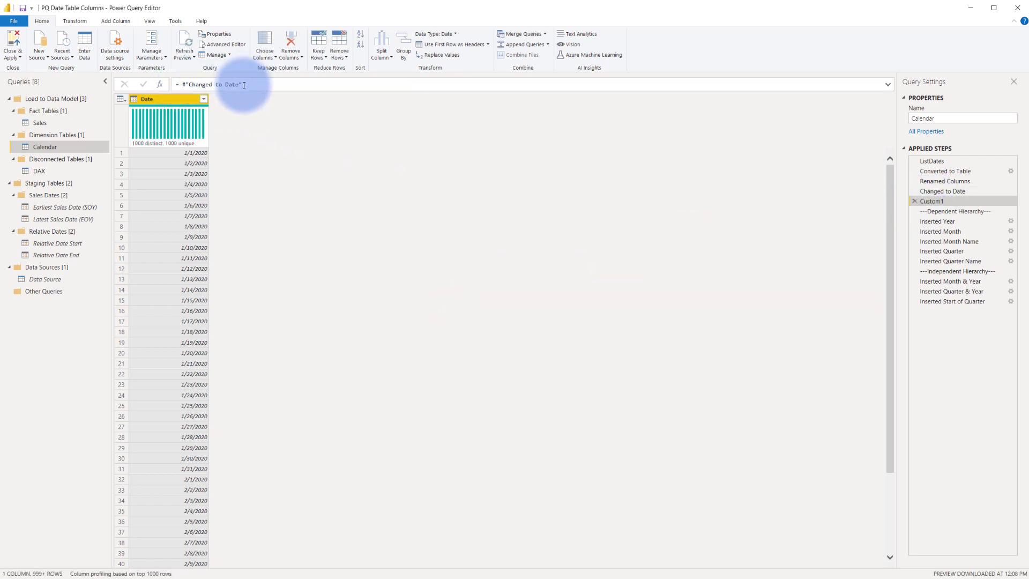
right_click(940, 201)
left_click(953, 220)
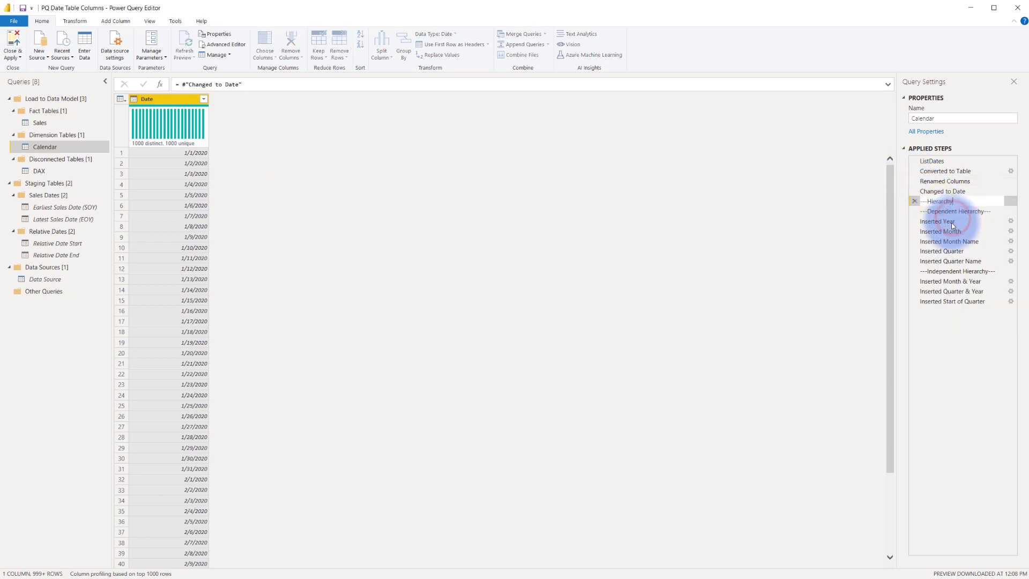
type("---Hierarchy")
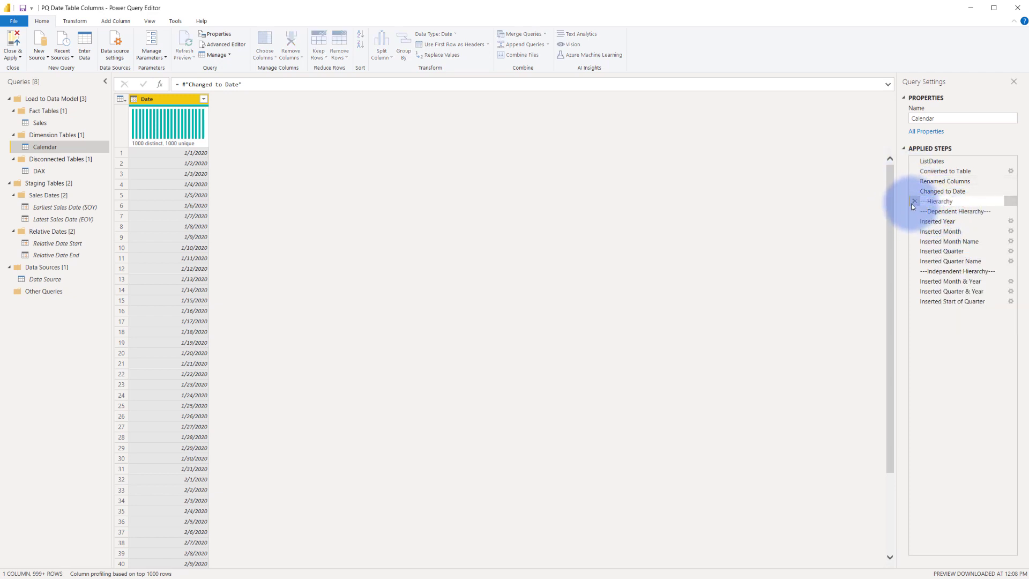
key("Escape")
left_click(915, 202)
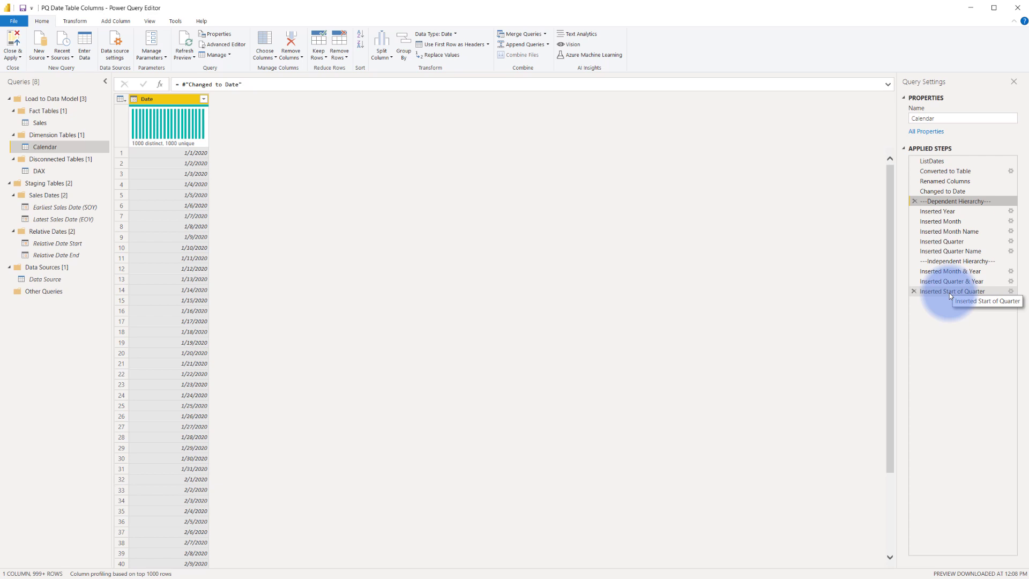
left_click(934, 213)
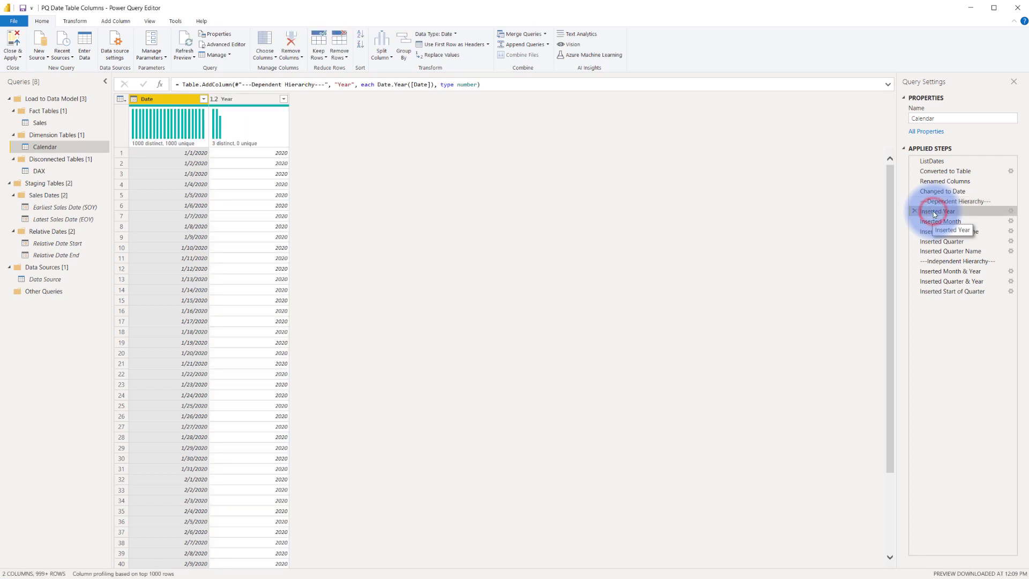
left_click(937, 201)
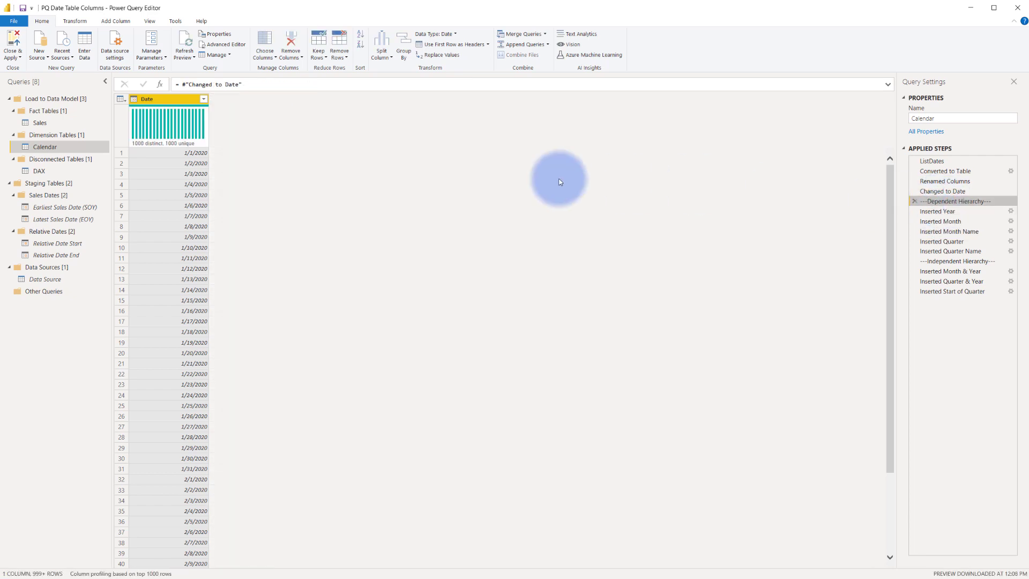
Insert a new custom column named Year mid-query in Calendar.
left_click(126, 21)
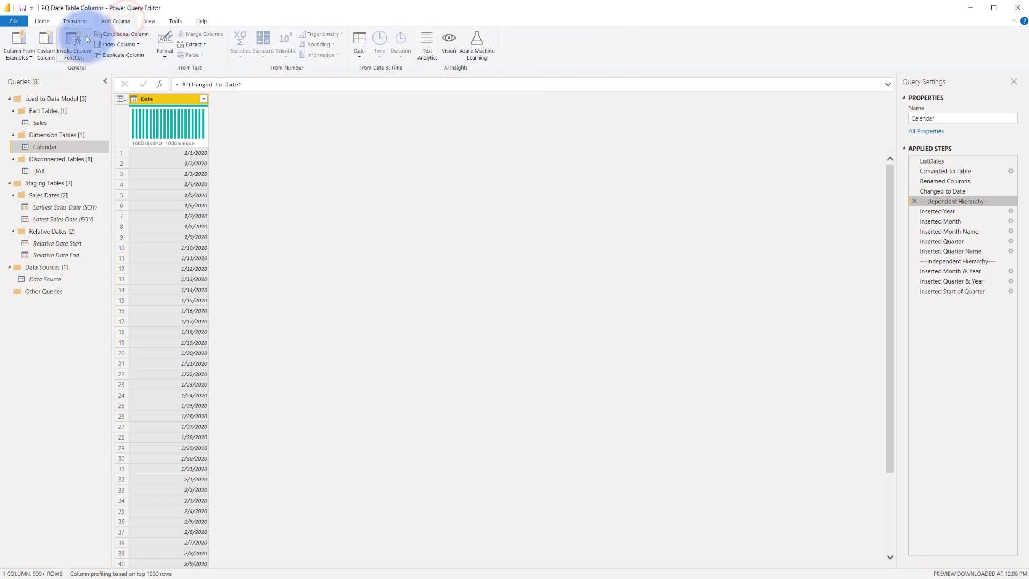
left_click(45, 47)
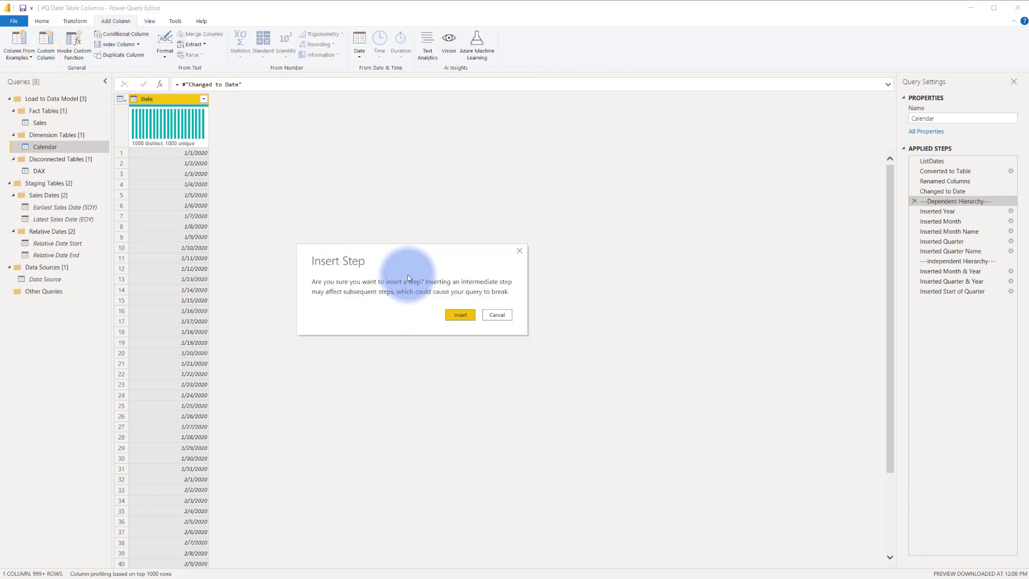
left_click(460, 315)
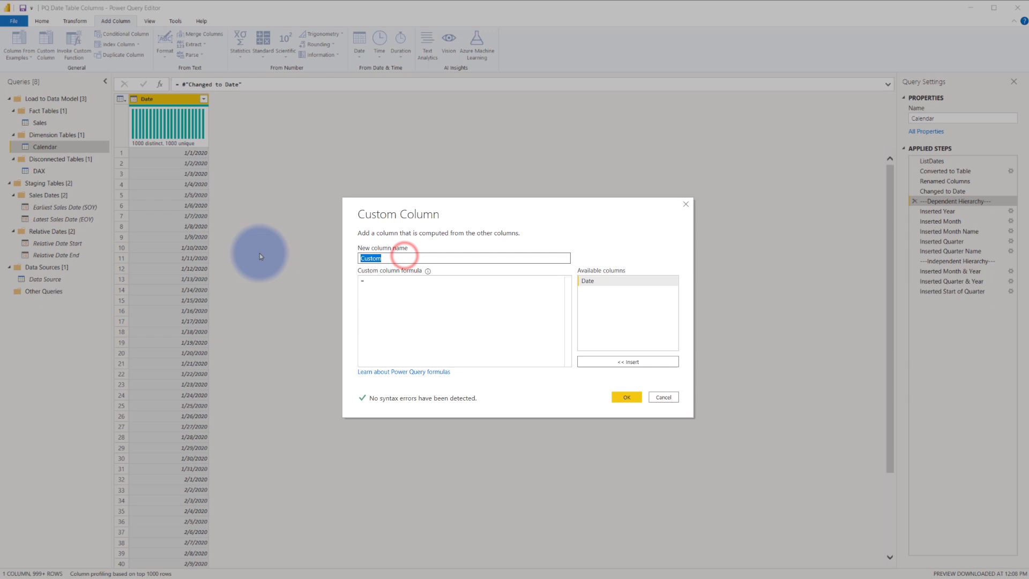
type("Year")
key("Tab")
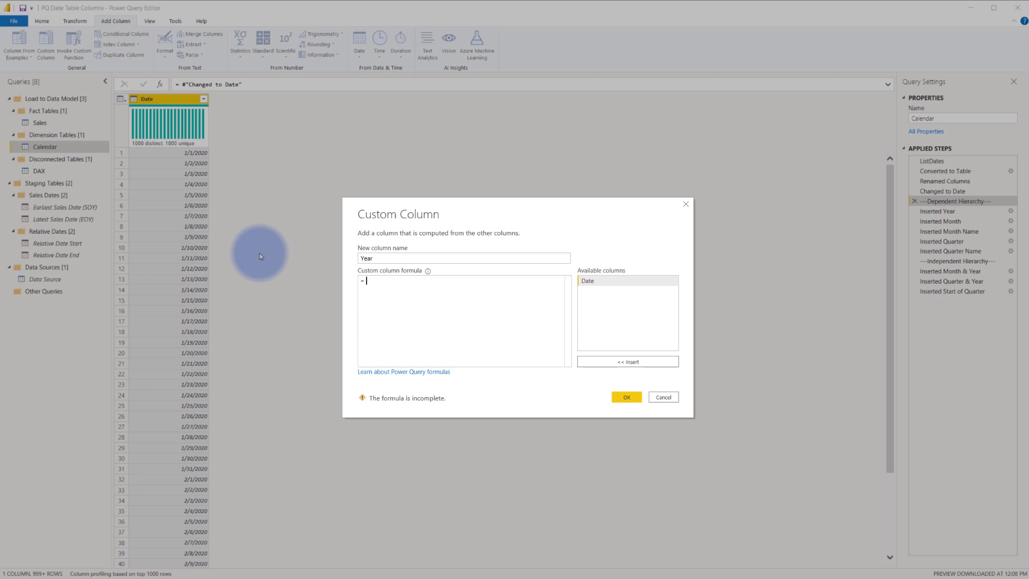
Write the formula Date.Year([Date]), then cancel and discard the column.
type("Date")
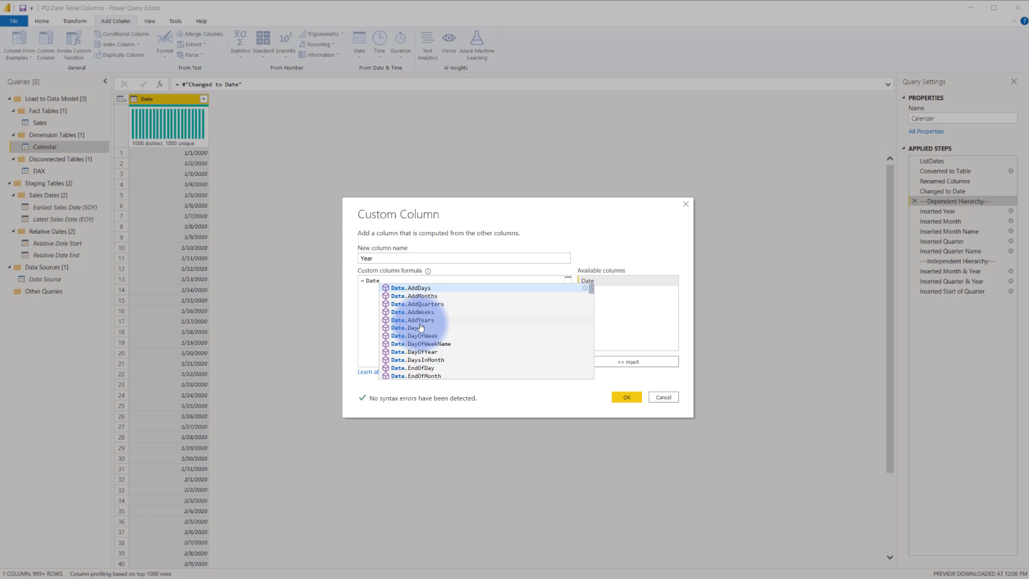
type(".Year")
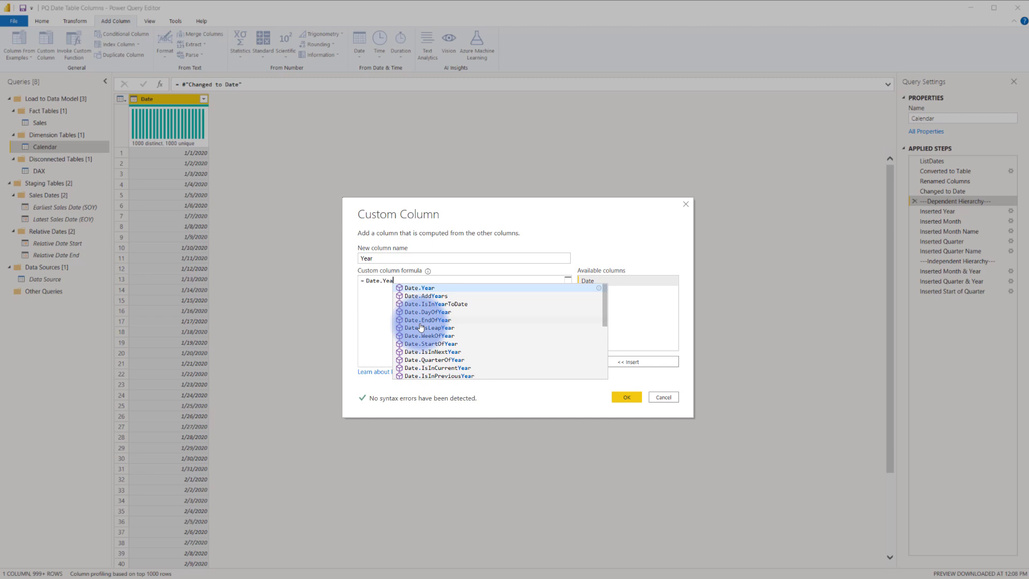
left_click(429, 289)
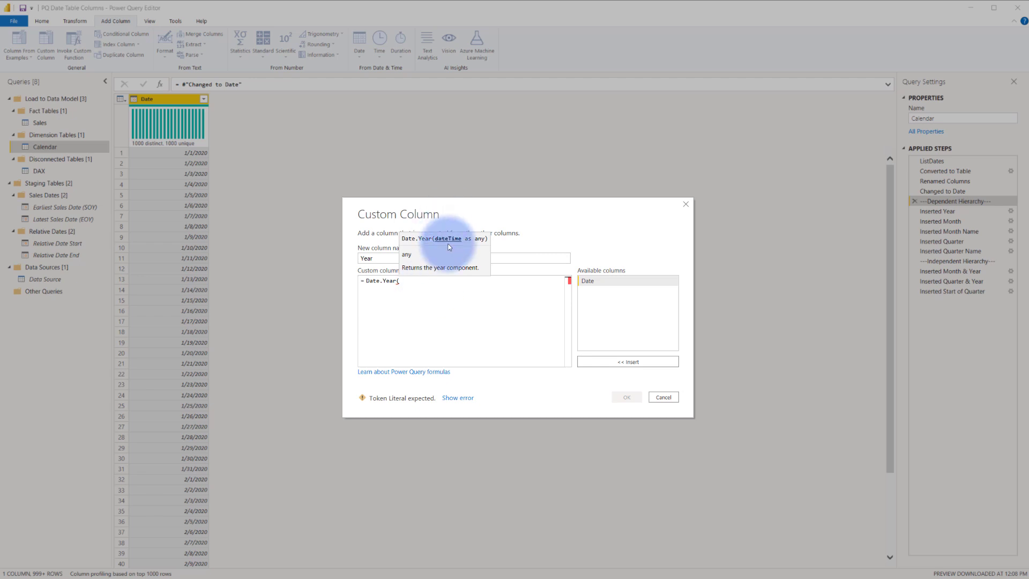
double_click(591, 281)
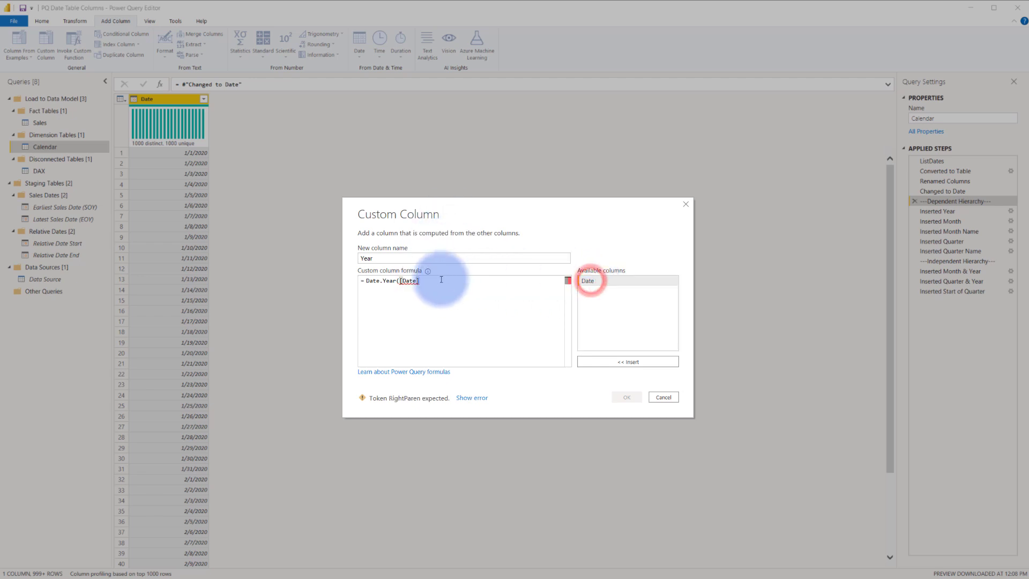
type(")")
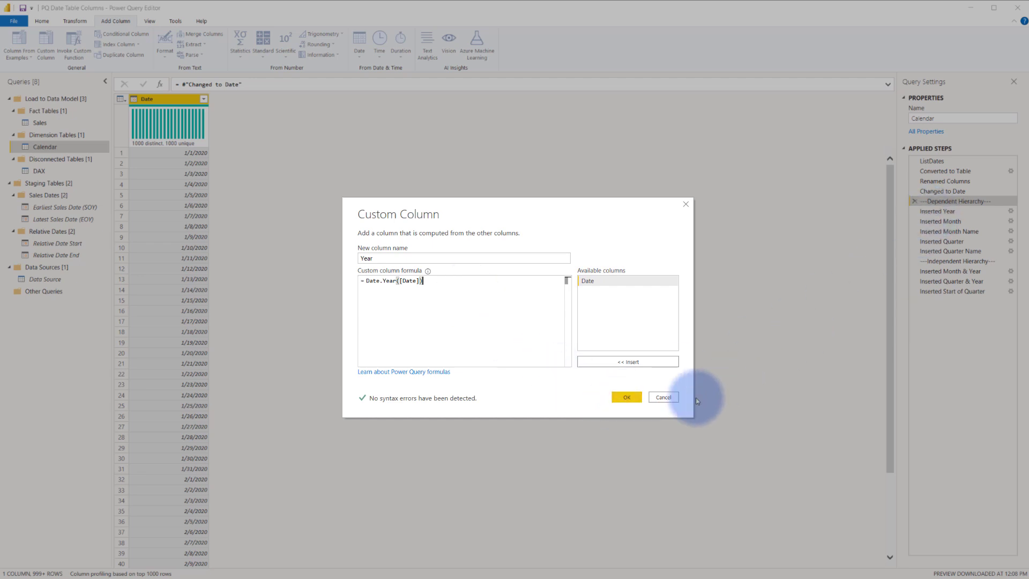
left_click(664, 398)
left_click(452, 311)
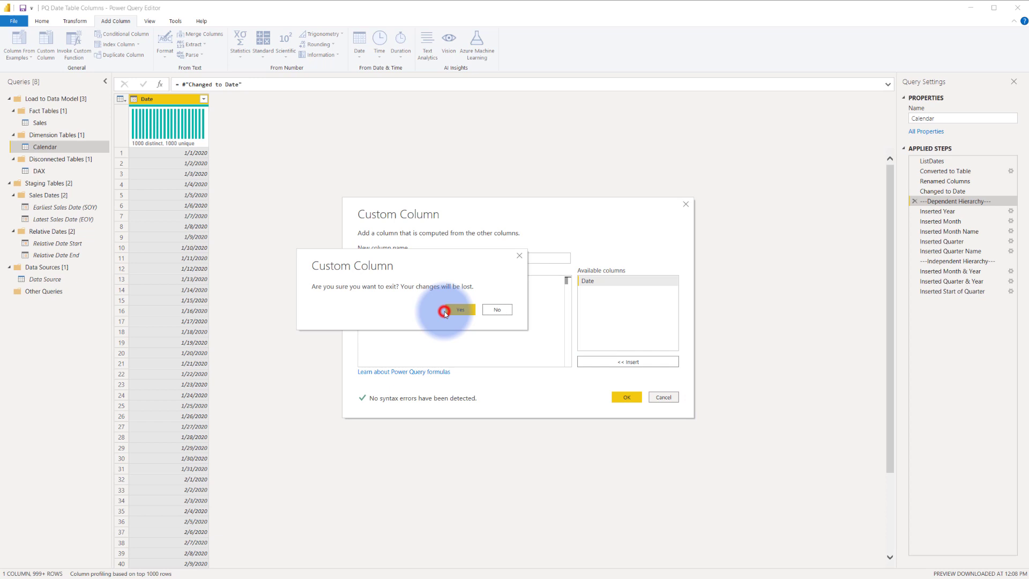
Step through the Inserted Year, Inserted Month and Inserted Month Name applied steps.
left_click(953, 212)
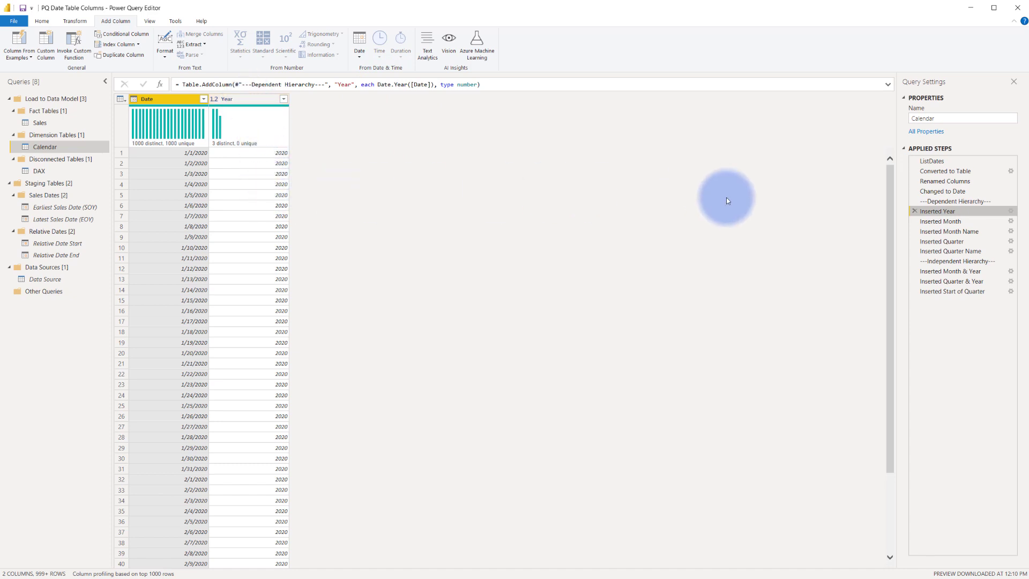
left_click(942, 223)
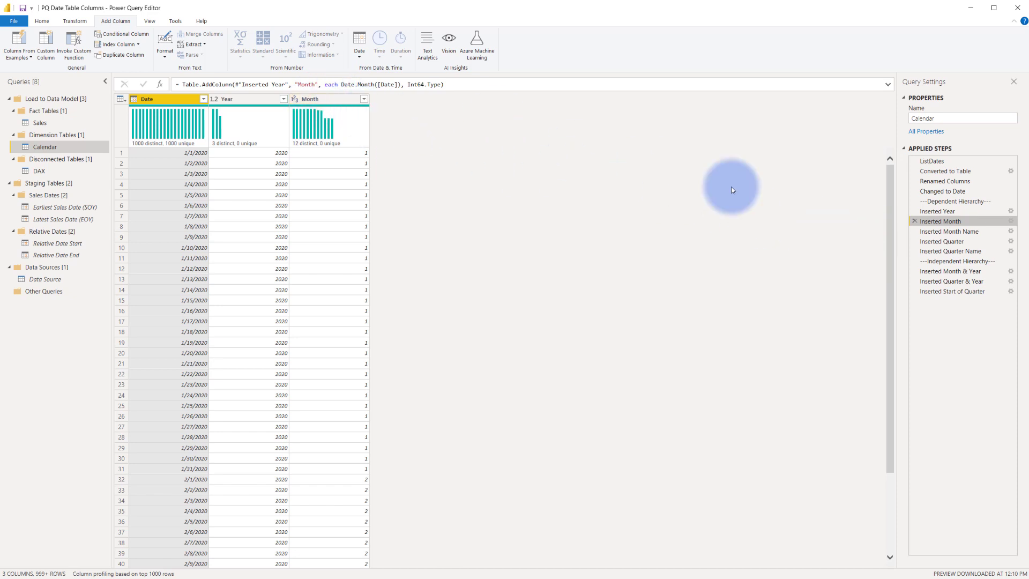
left_click(944, 232)
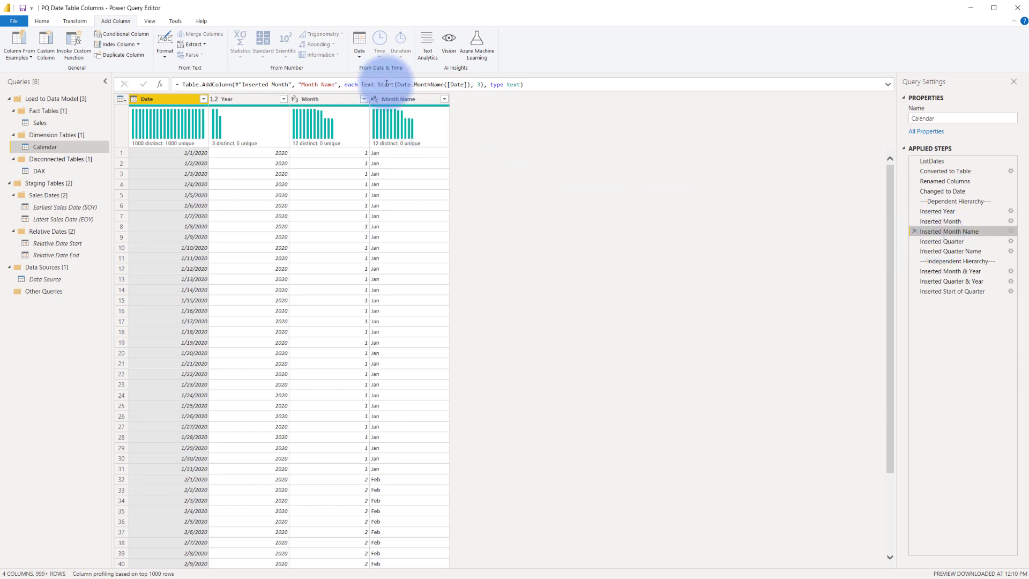
Review the Month Name formula Text.Start(Date.MonthName([Date]), 3) and close it unchanged.
left_click(1011, 232)
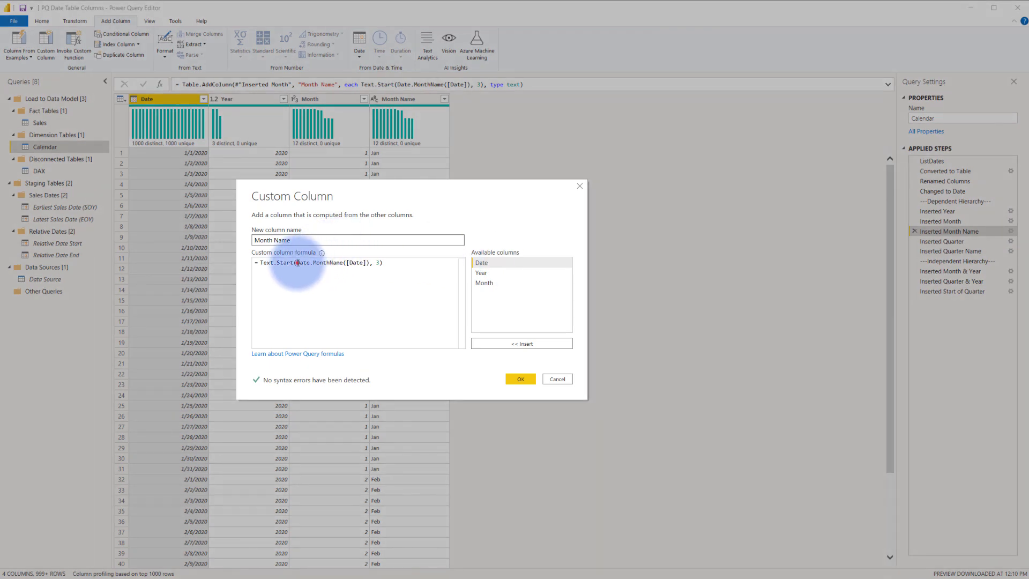
left_click_drag(297, 263, 369, 263)
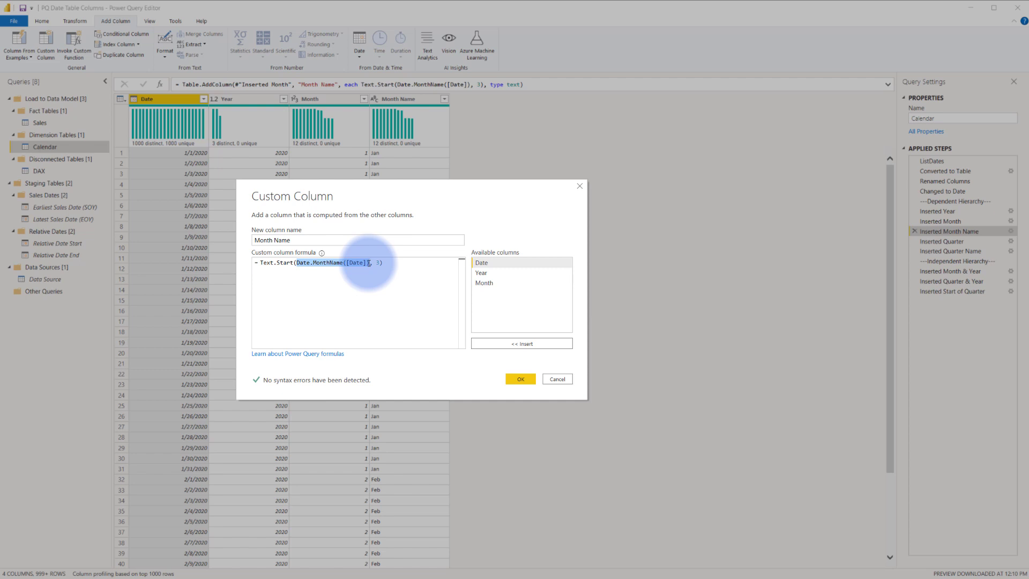
left_click_drag(369, 263, 372, 264)
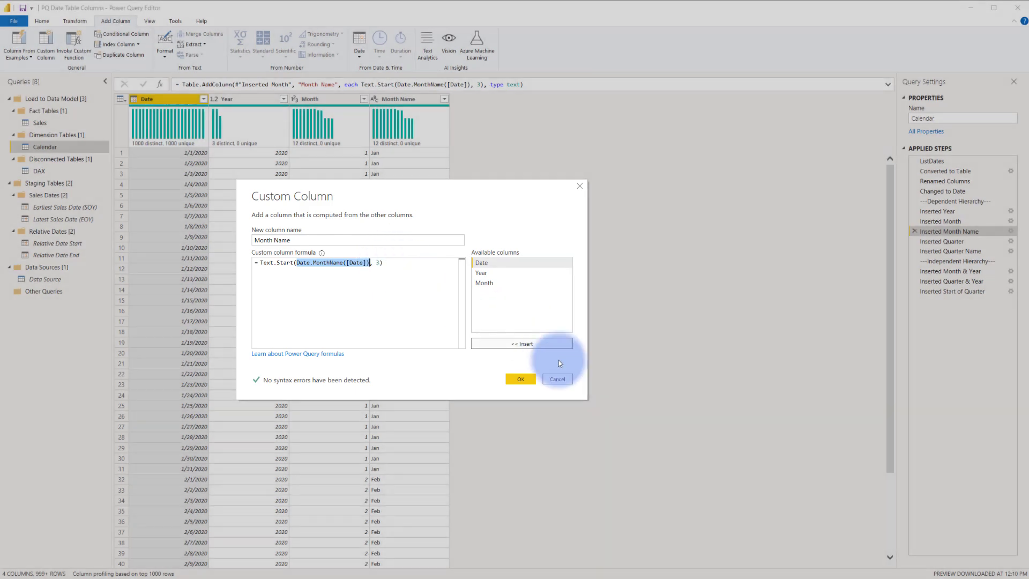
left_click(560, 378)
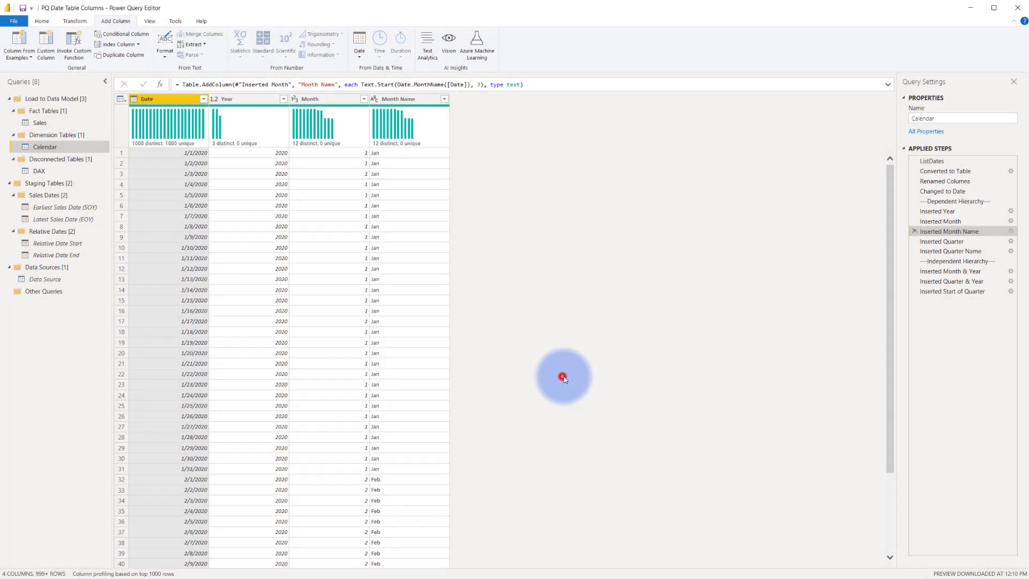
Check the Month Name and Month column profiles, then preview Inserted Quarter and Inserted Quarter Name.
left_click(420, 101)
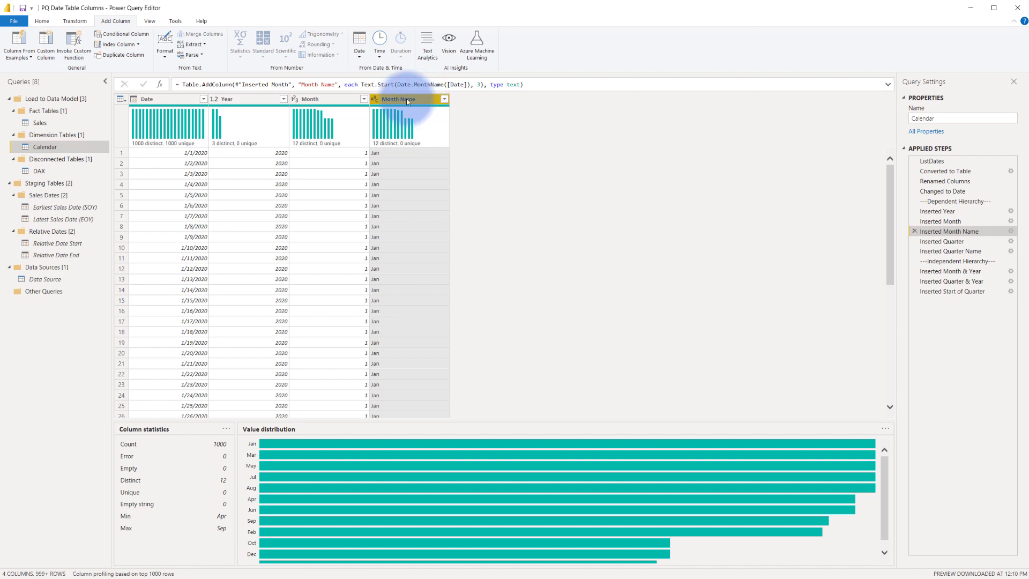
left_click(347, 100)
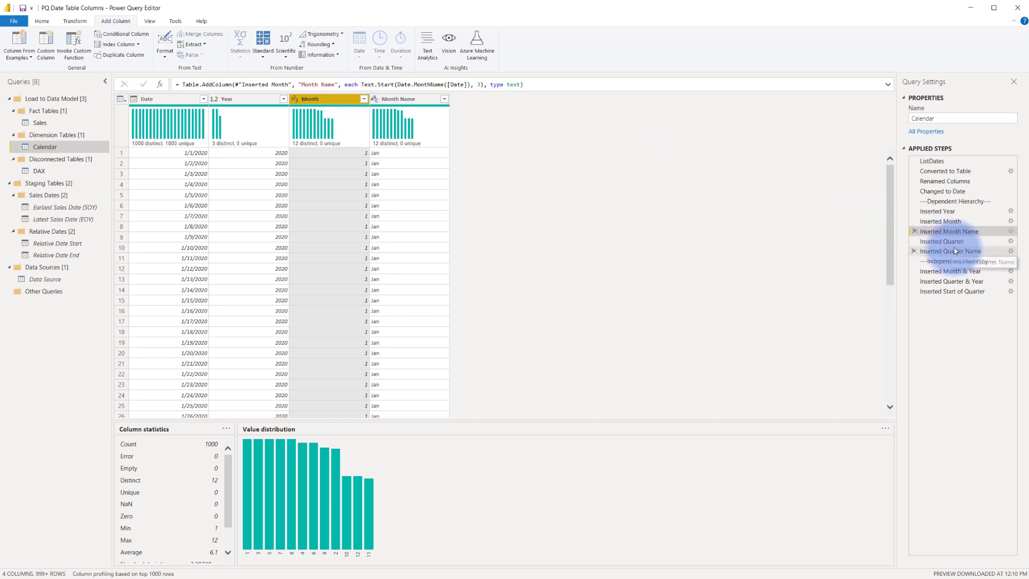
left_click(937, 242)
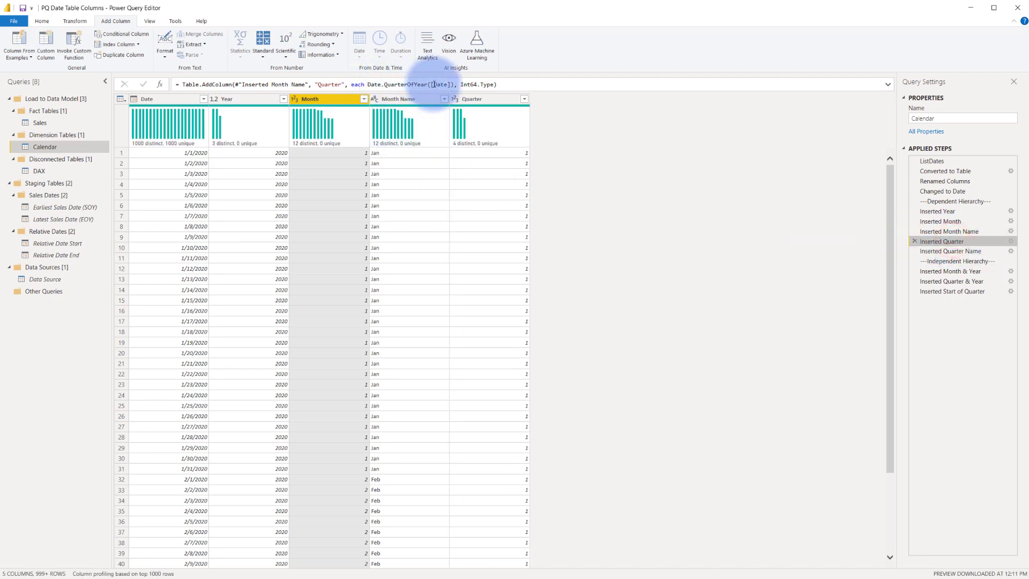
left_click(953, 251)
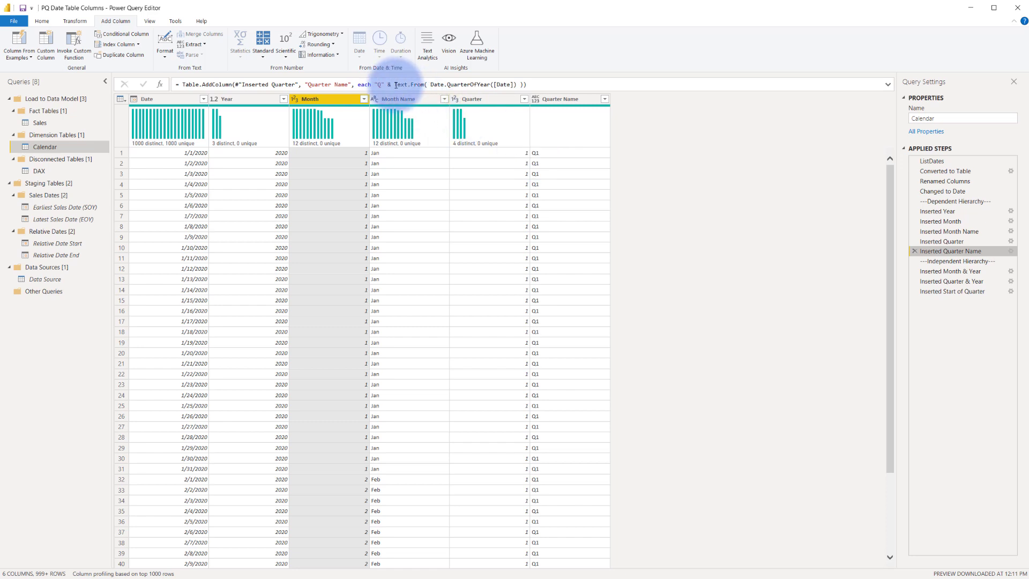
left_click(1011, 251)
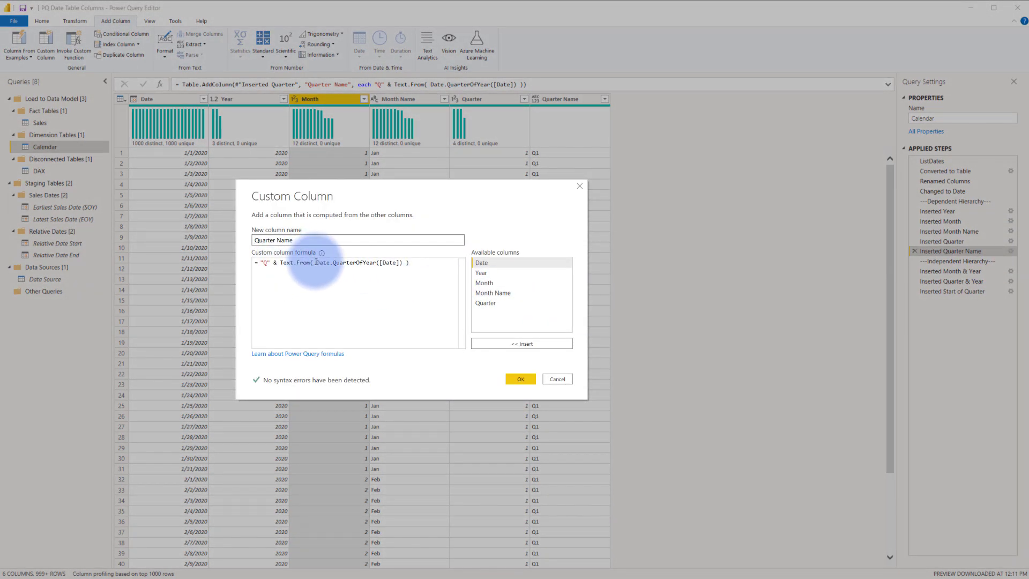
left_click_drag(315, 262, 404, 263)
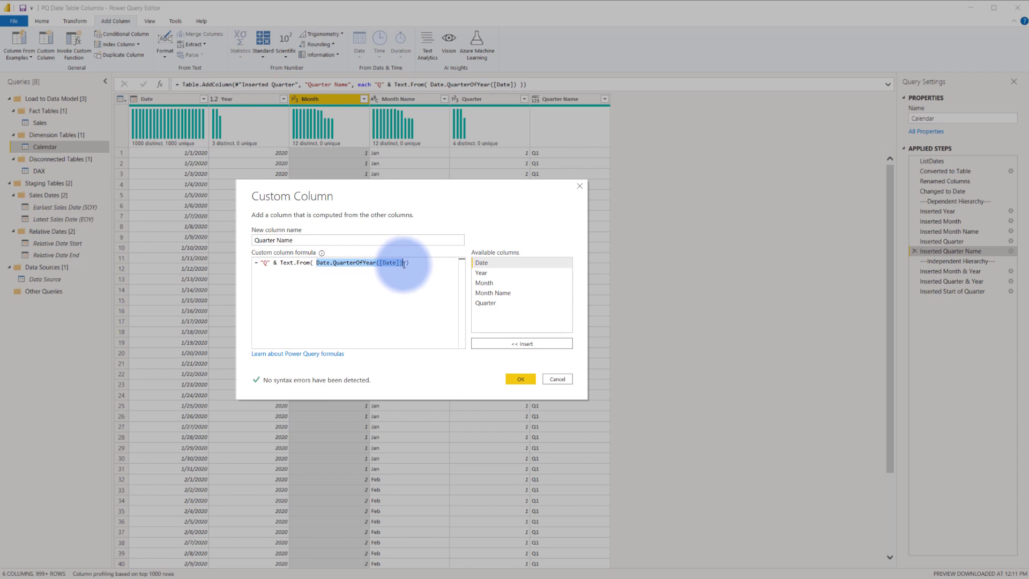
left_click(268, 263)
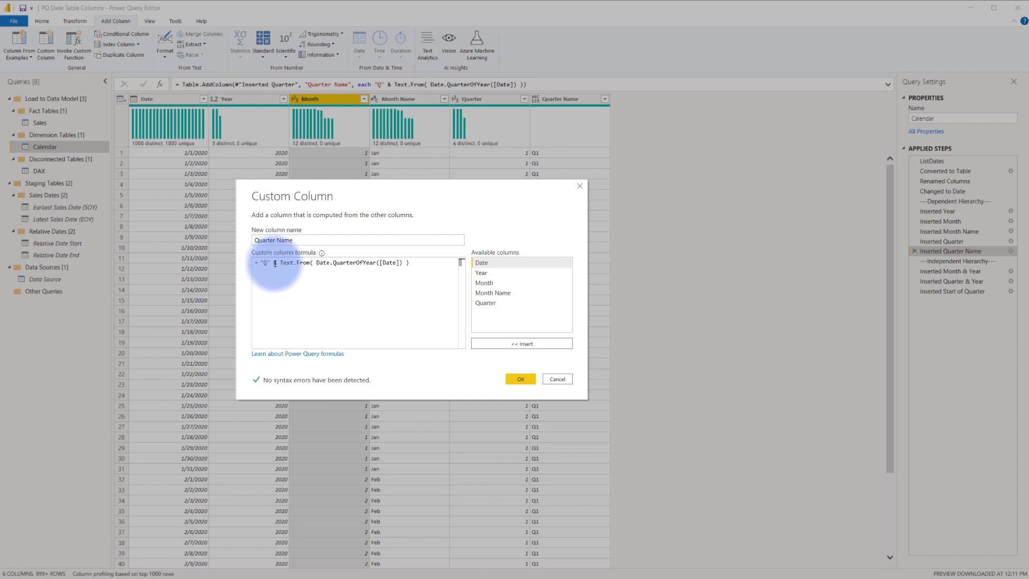
left_click(280, 262)
key("shift+End")
left_click(316, 263, "shift")
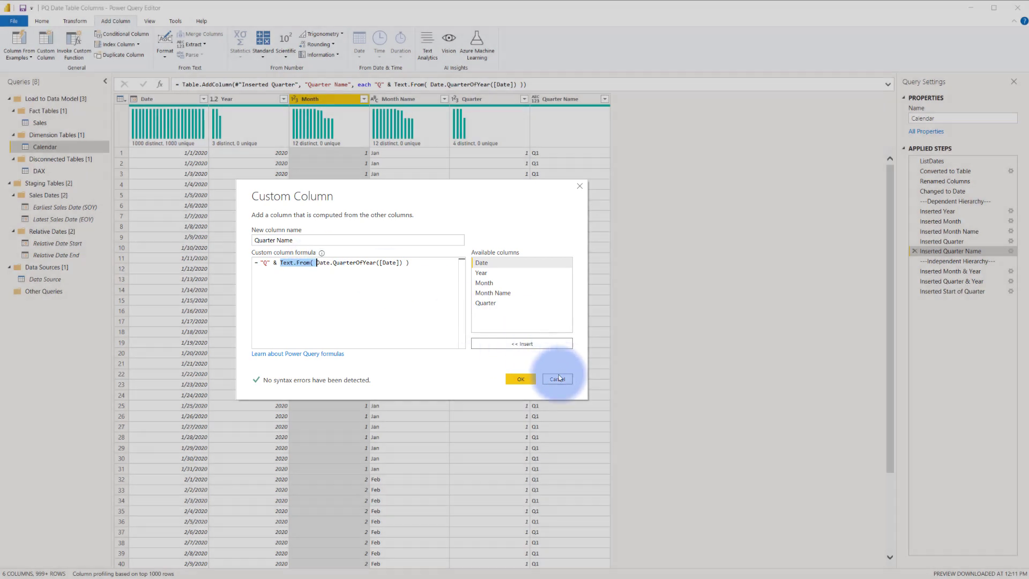
left_click(556, 379)
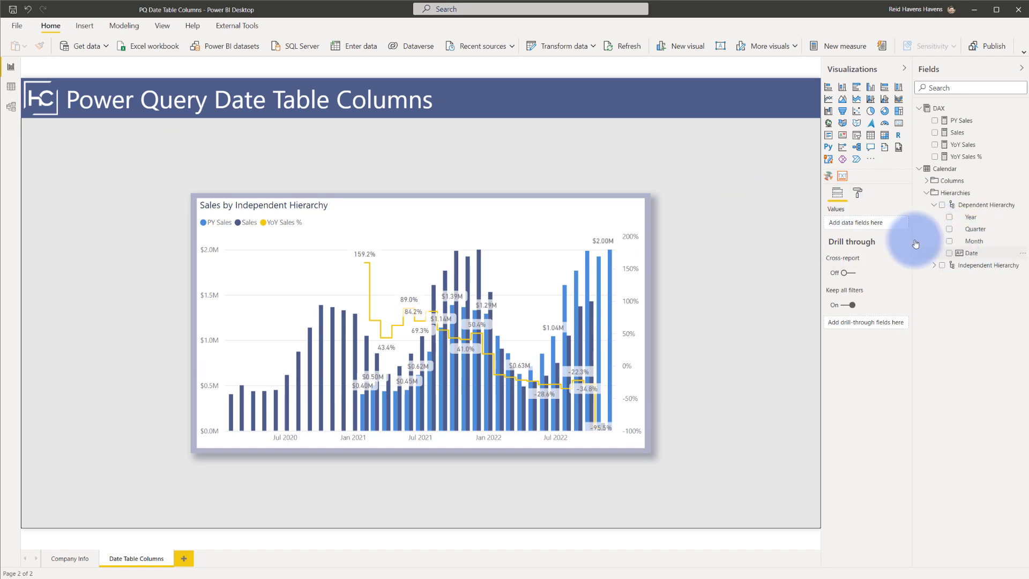
Switch to Model view showing Calendar linked to Sales and the DAX table.
left_click(11, 109)
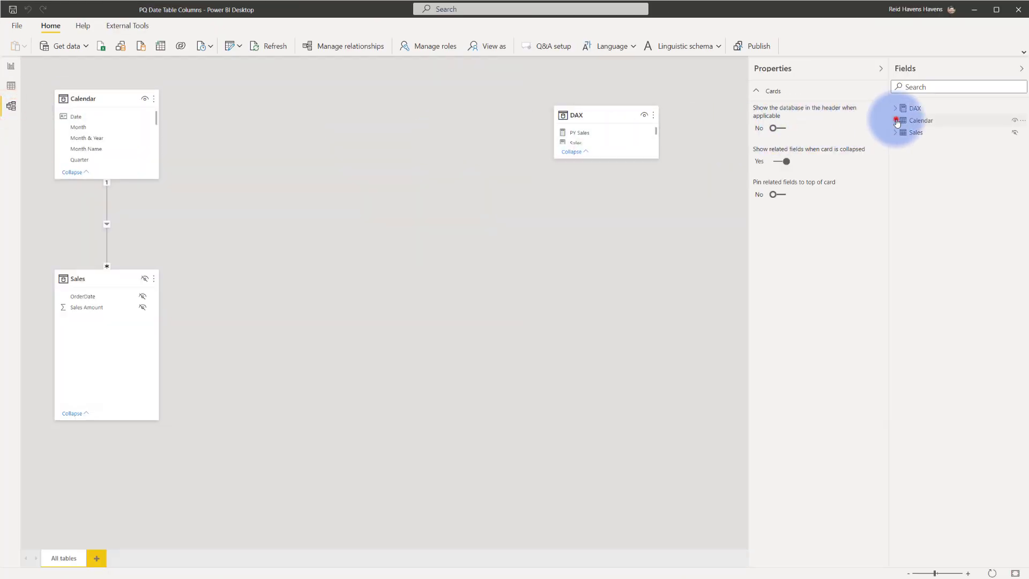
left_click(896, 121)
left_click(903, 133)
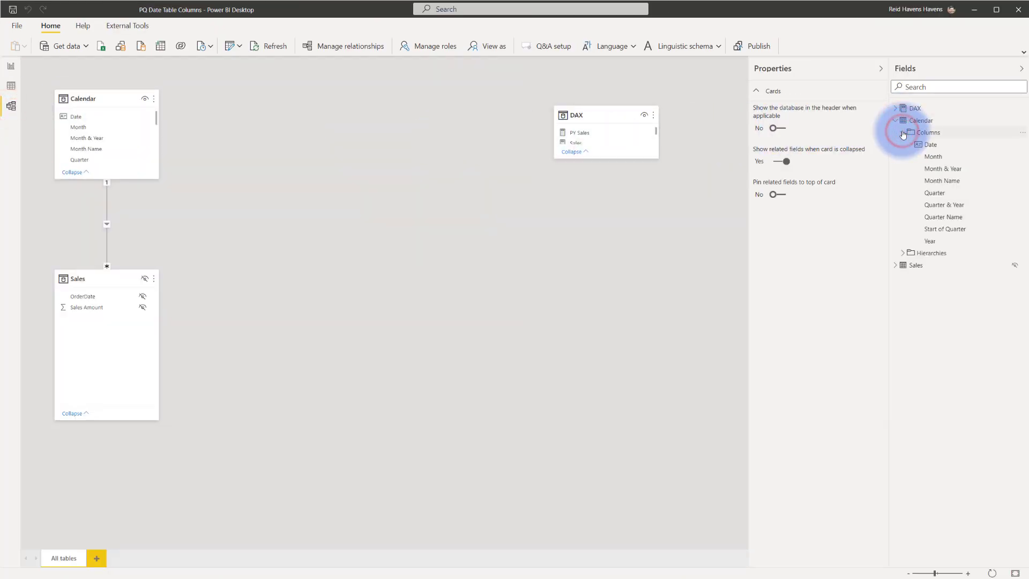
right_click(925, 145)
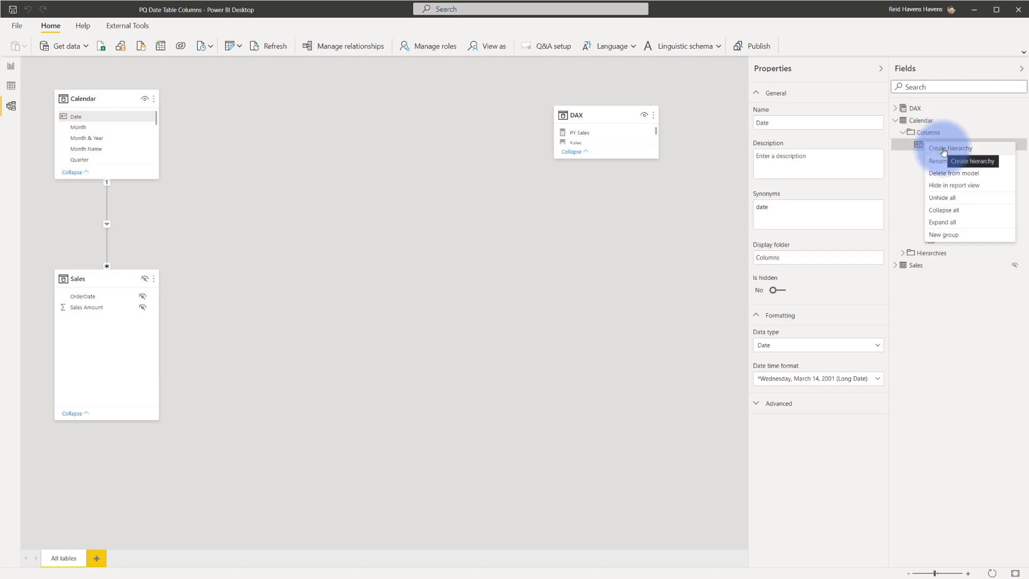
left_click(903, 132)
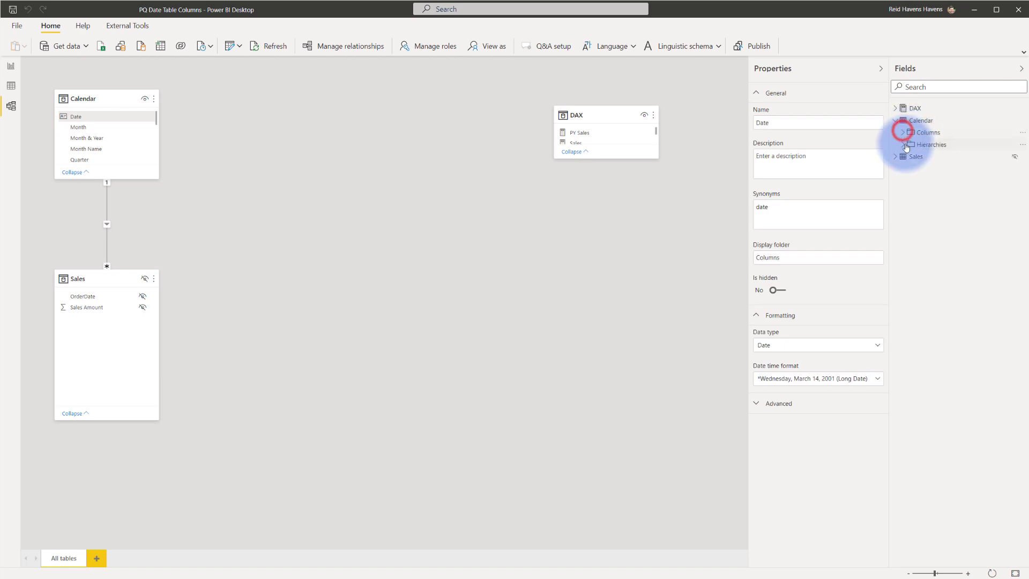
left_click(904, 145)
left_click(911, 157)
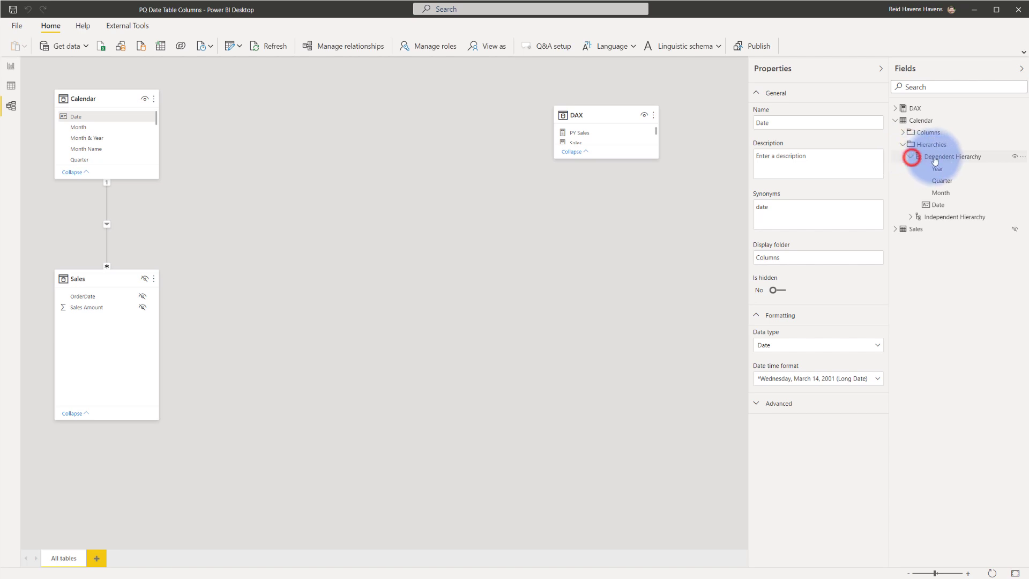
left_click(937, 157)
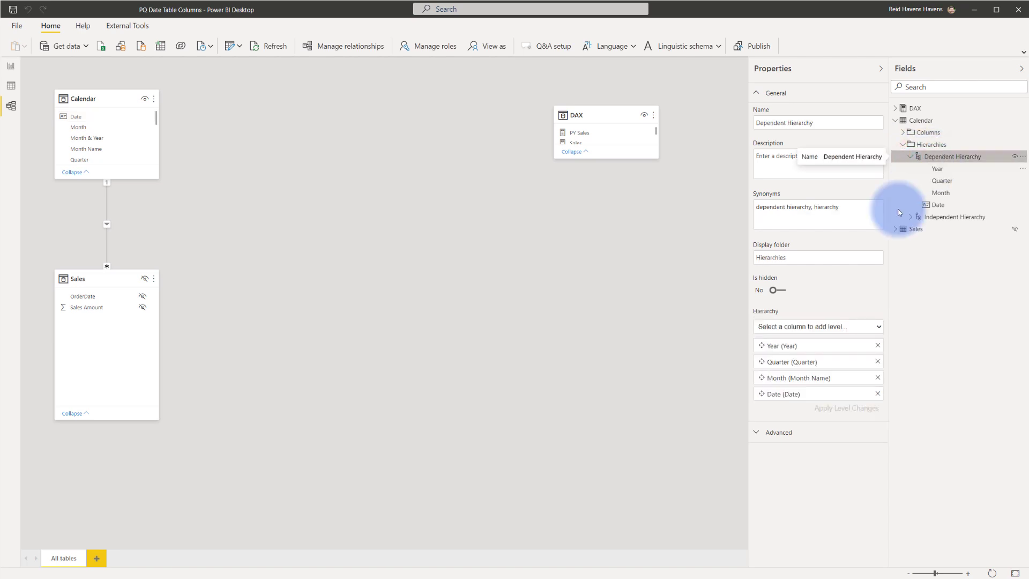
left_click(831, 325)
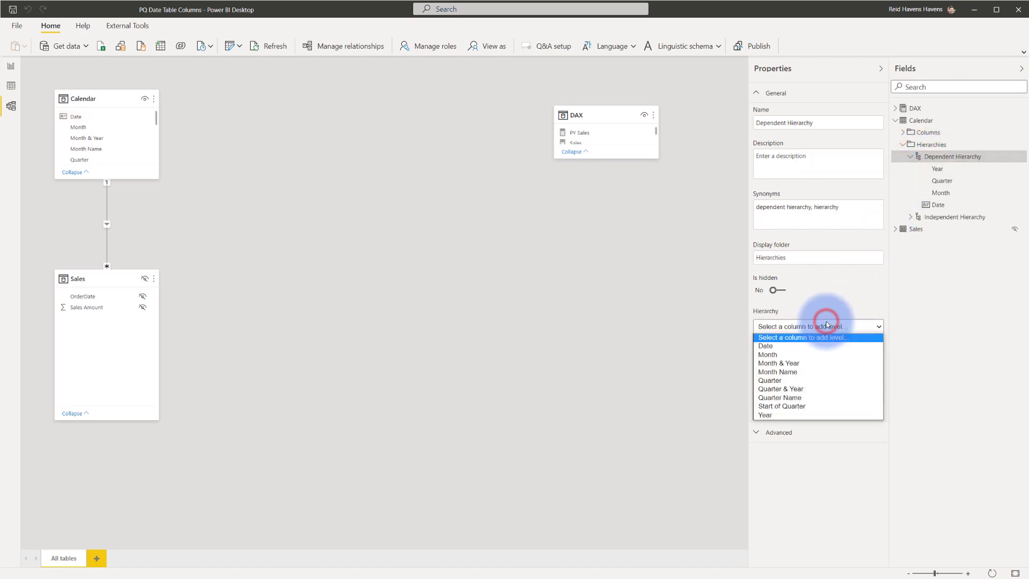
left_click(828, 326)
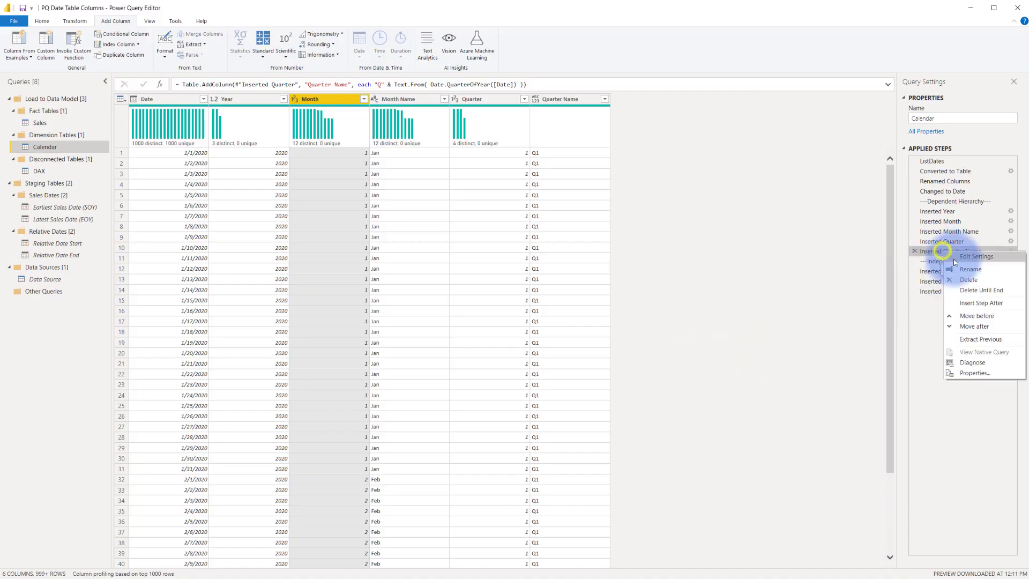
Preview Inserted Month & Year and open its Date.StartOfMonth([Date]) formula settings.
left_click(939, 262)
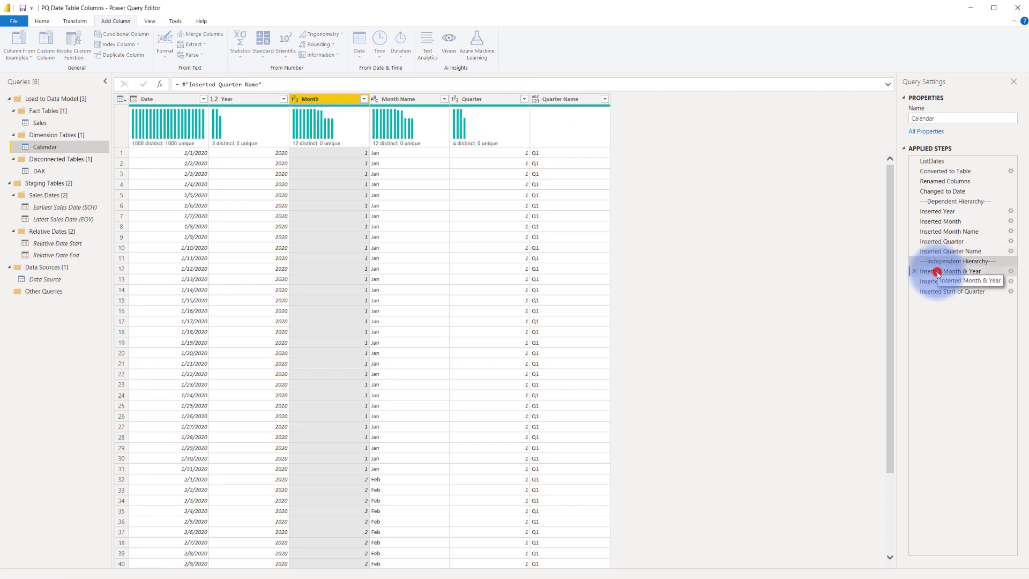
left_click(942, 272)
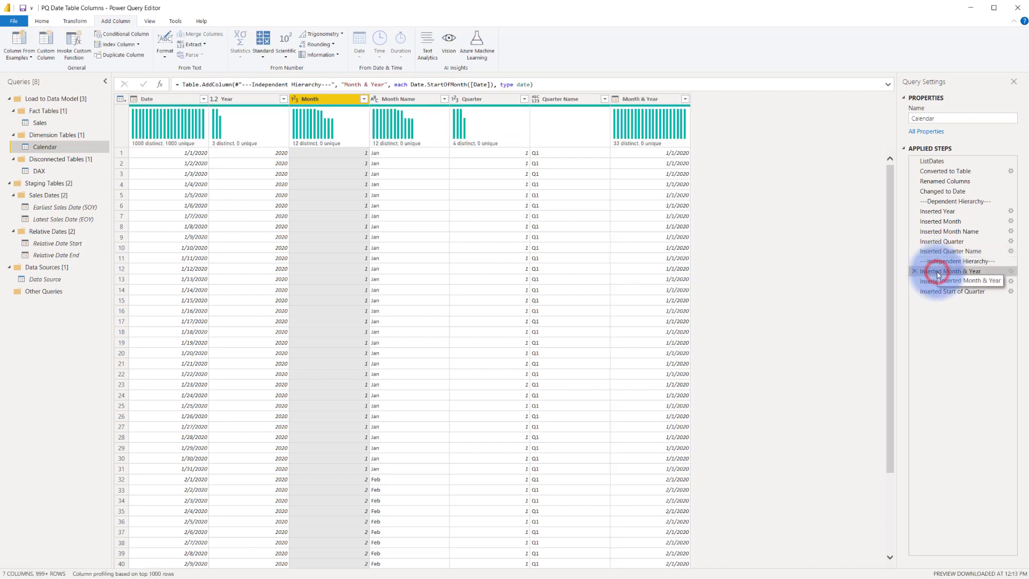
left_click(1011, 271)
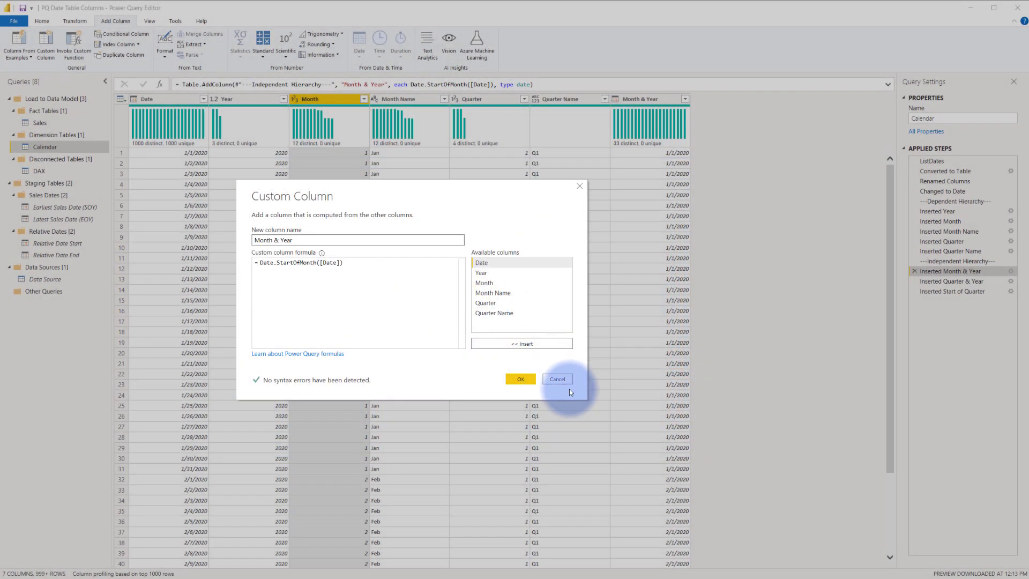
Examine the Quarter & Year formula's Text.End(Text.From(Date.Year([Date])),2) parts, then close unchanged.
left_click(562, 379)
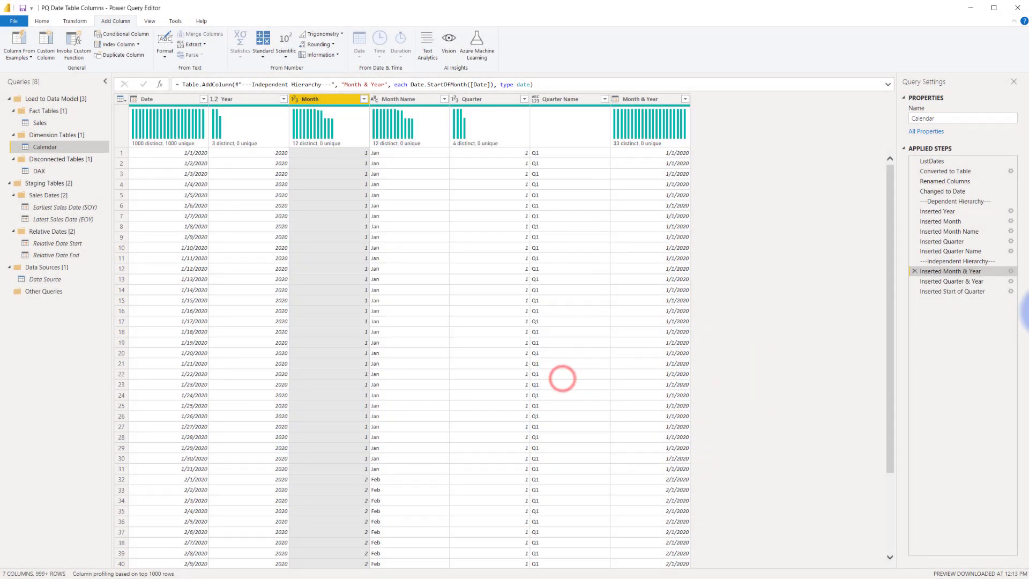
left_click(1010, 281)
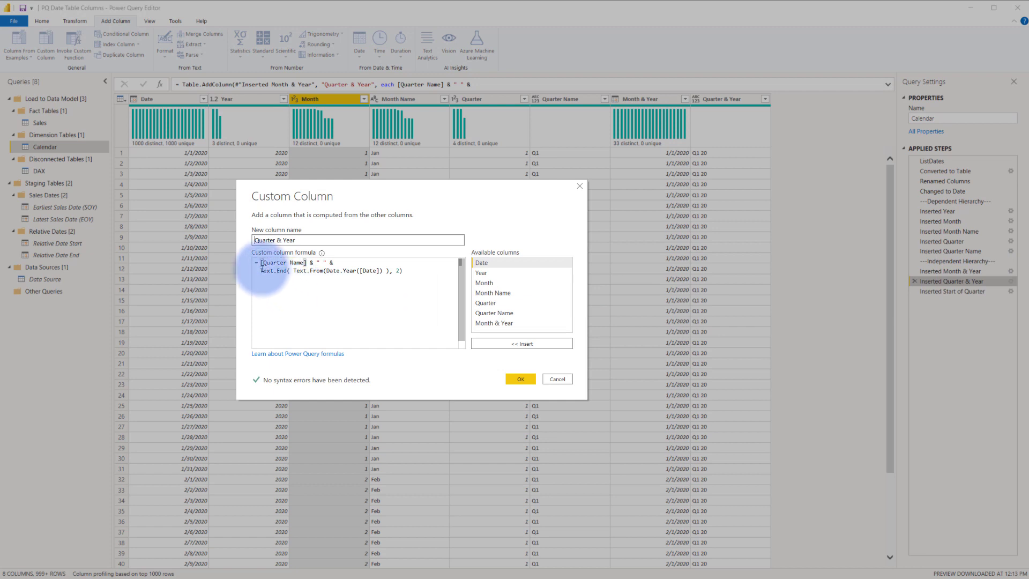
left_click(261, 262)
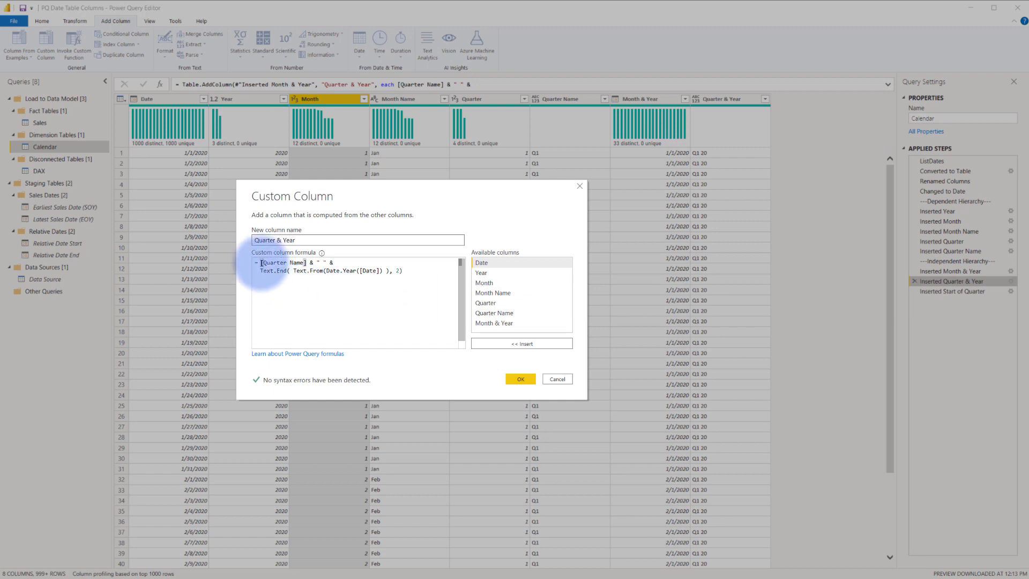
left_click(327, 271)
left_click_drag(328, 270, 383, 271)
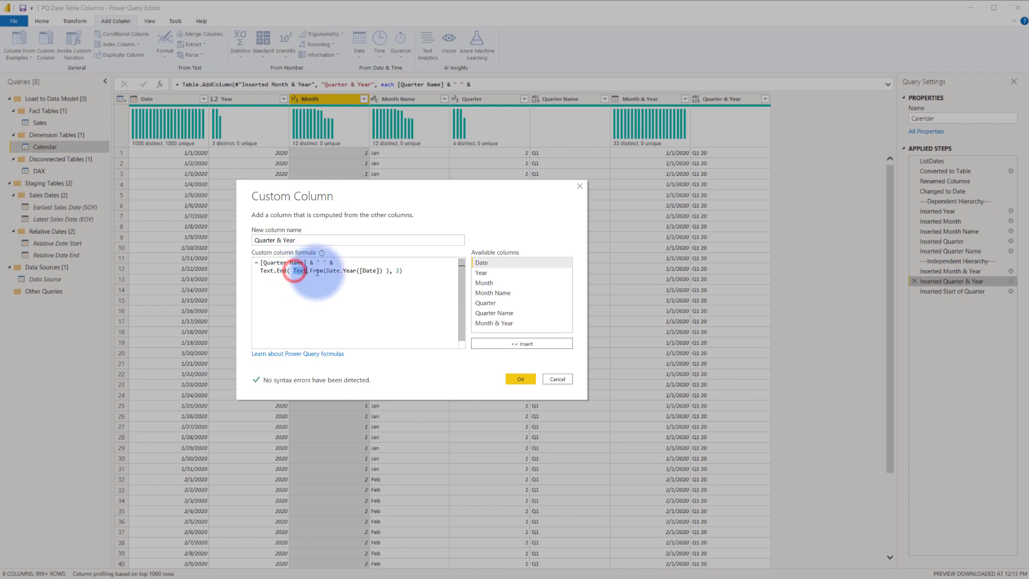
mouse_move(293, 270)
left_mouse_down()
mouse_move(403, 271)
mouse_move(390, 270)
left_mouse_up()
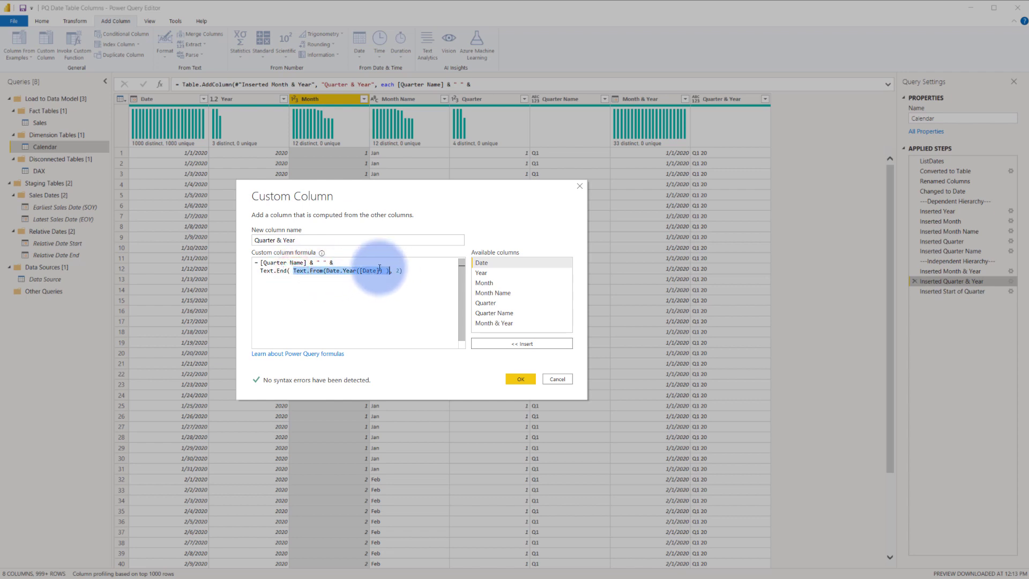
left_click(263, 271)
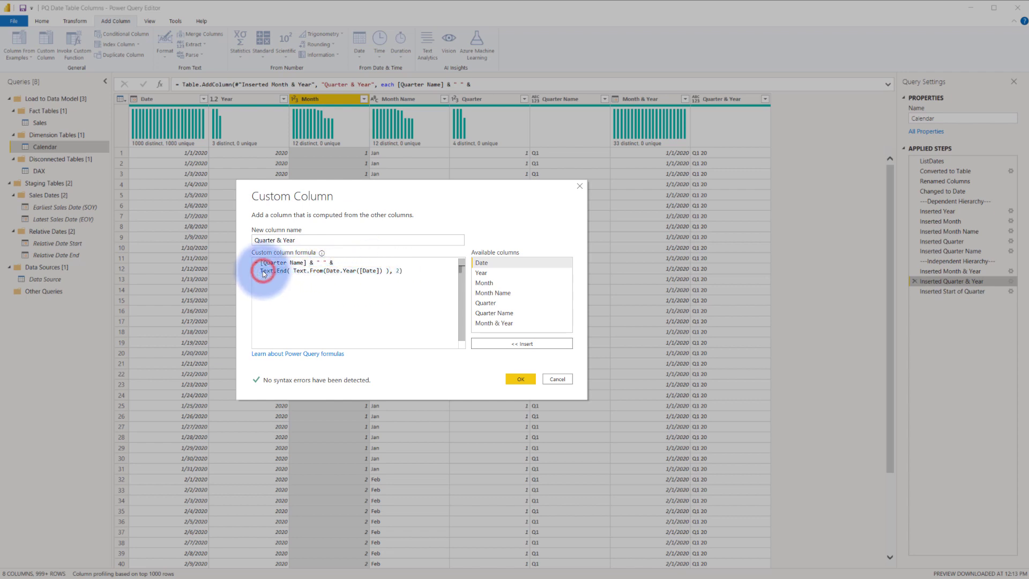
left_click_drag(263, 270, 290, 270)
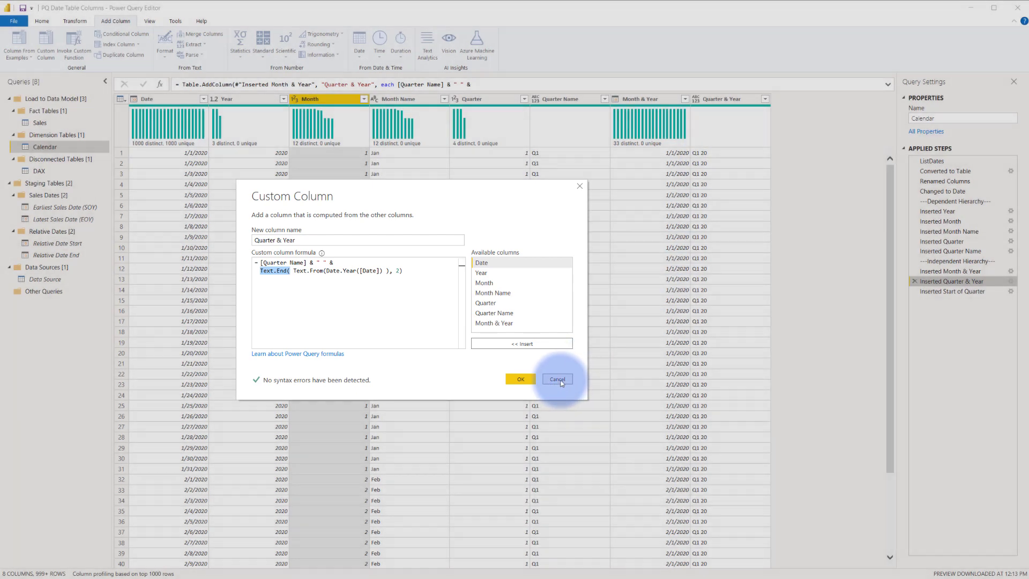
left_click(560, 379)
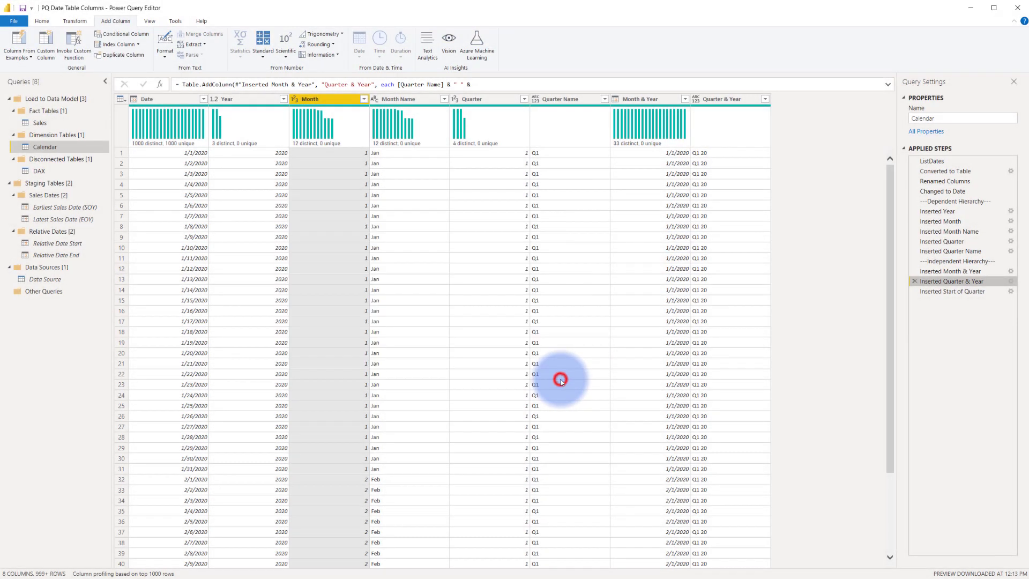
Preview Inserted Start of Quarter and view Quarter & Year and Start of Quarter column statistics.
left_click(956, 293)
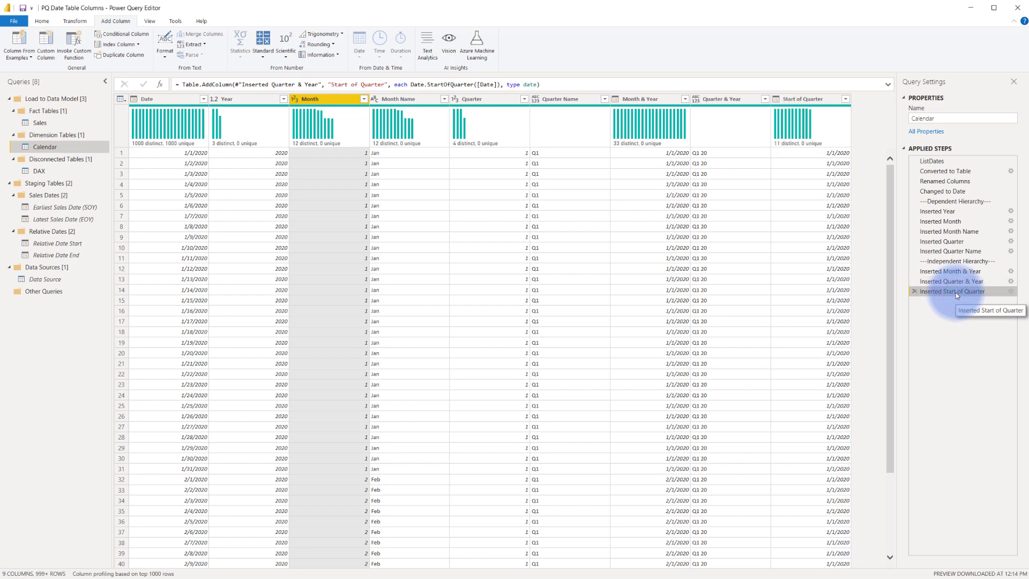
left_click(729, 100)
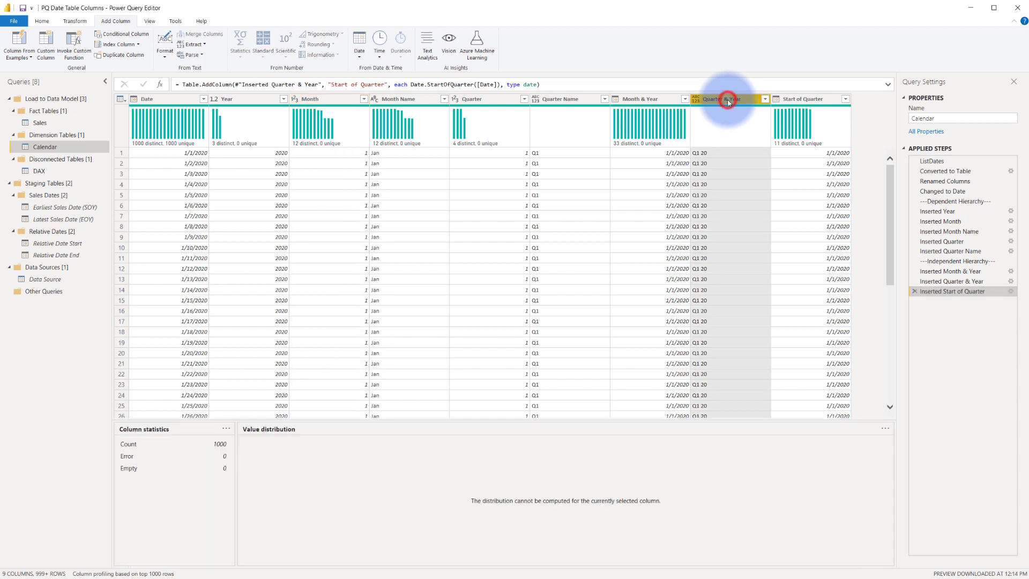
left_click(808, 100)
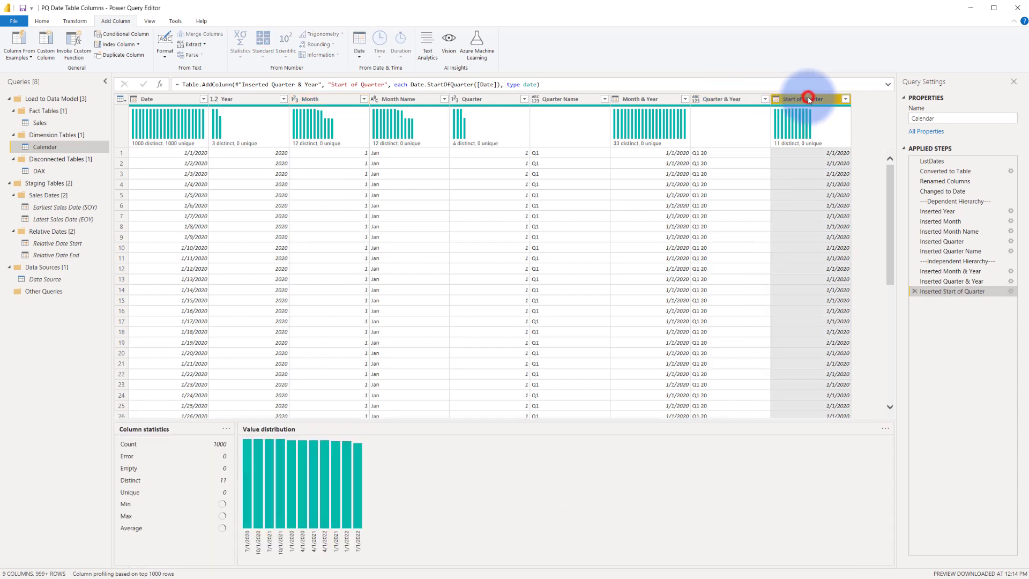
left_click(741, 102)
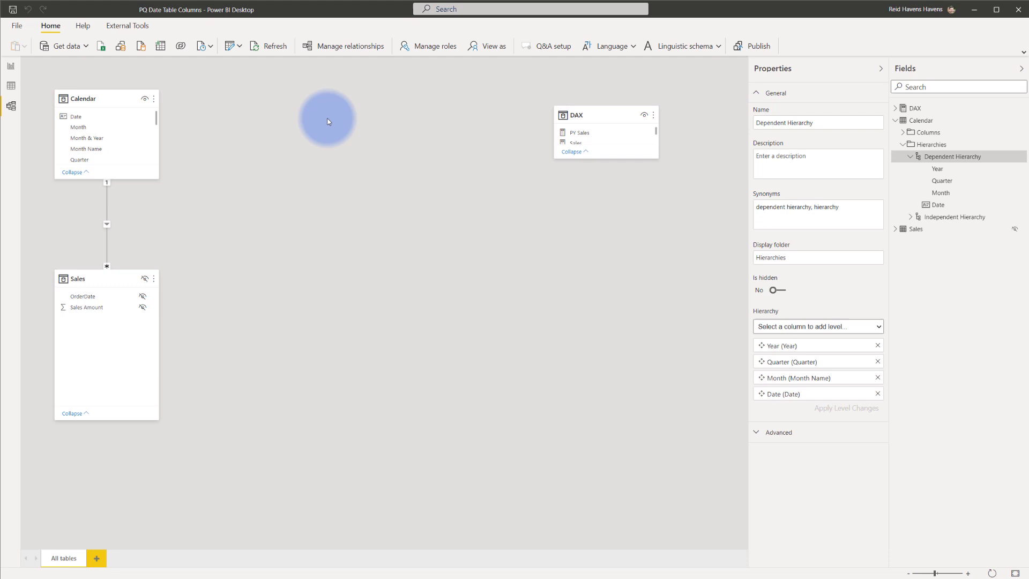
In Data view, check which column the Quarter & Year column is sorted by.
left_click(10, 86)
left_click(406, 84)
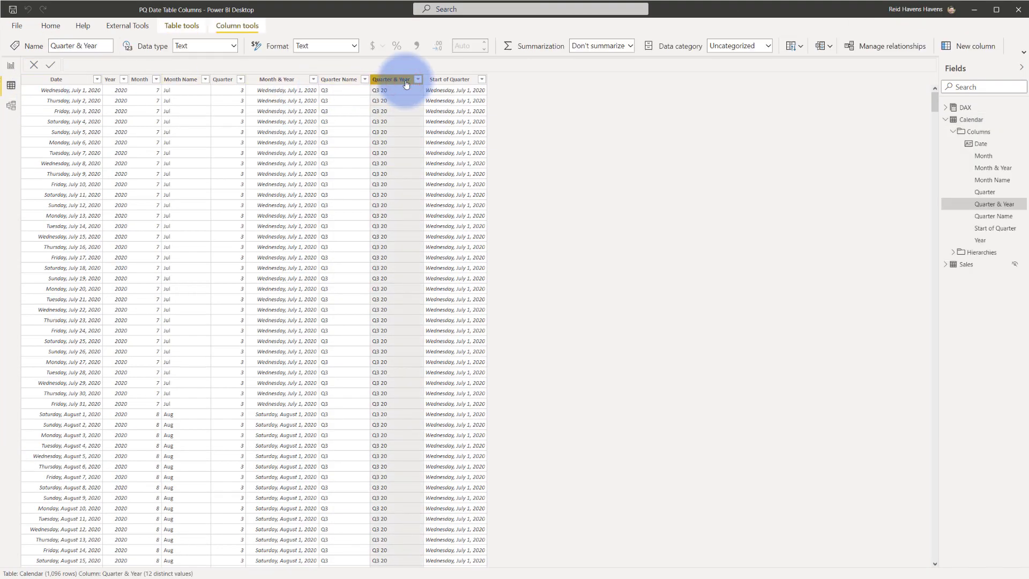
left_click(794, 49)
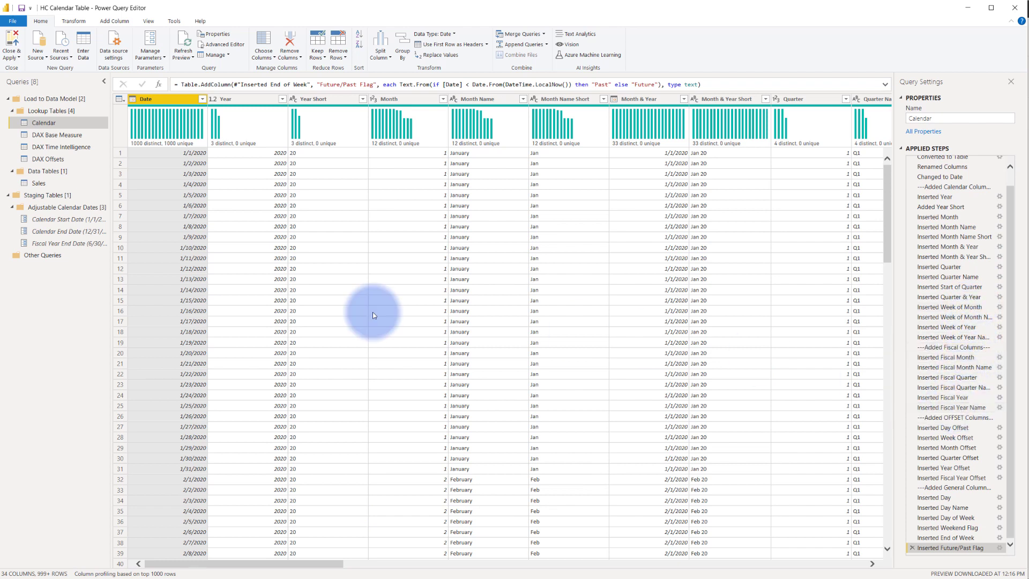
mouse_move(72, 244)
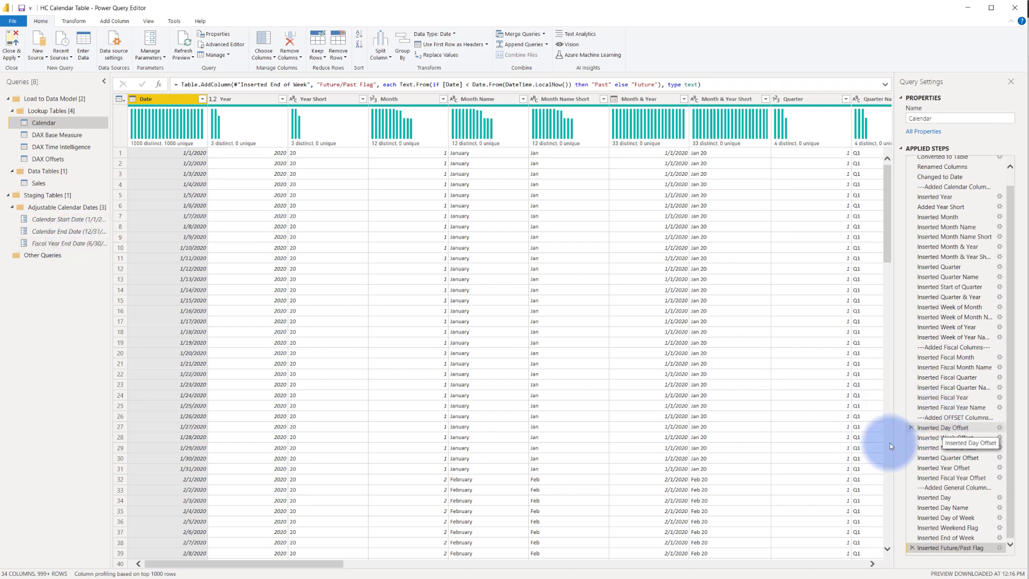
left_click_drag(308, 563, 609, 541)
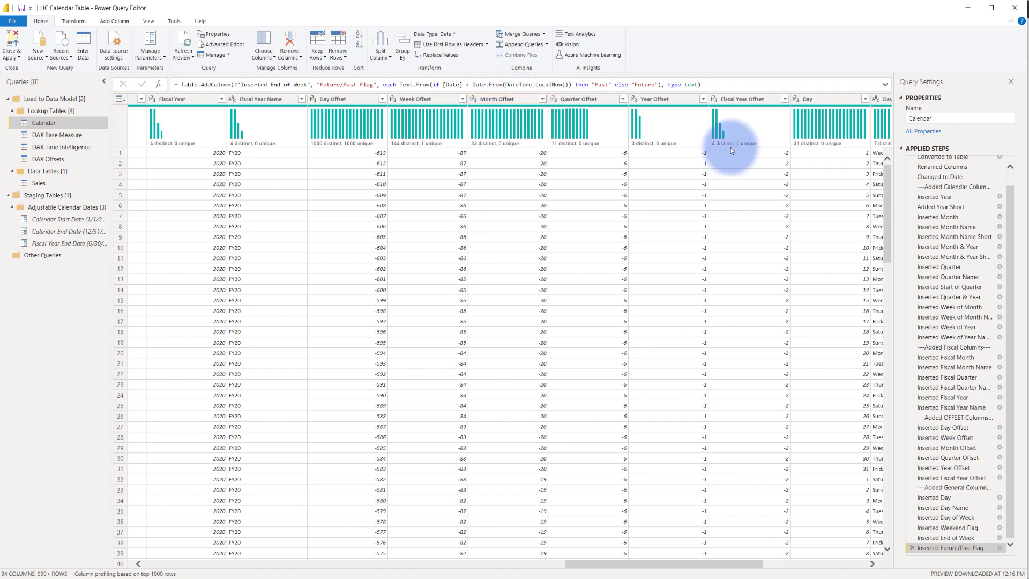
Preview the Calendar query at its Inserted Year step, showing only the Date and Year columns.
left_click(946, 202)
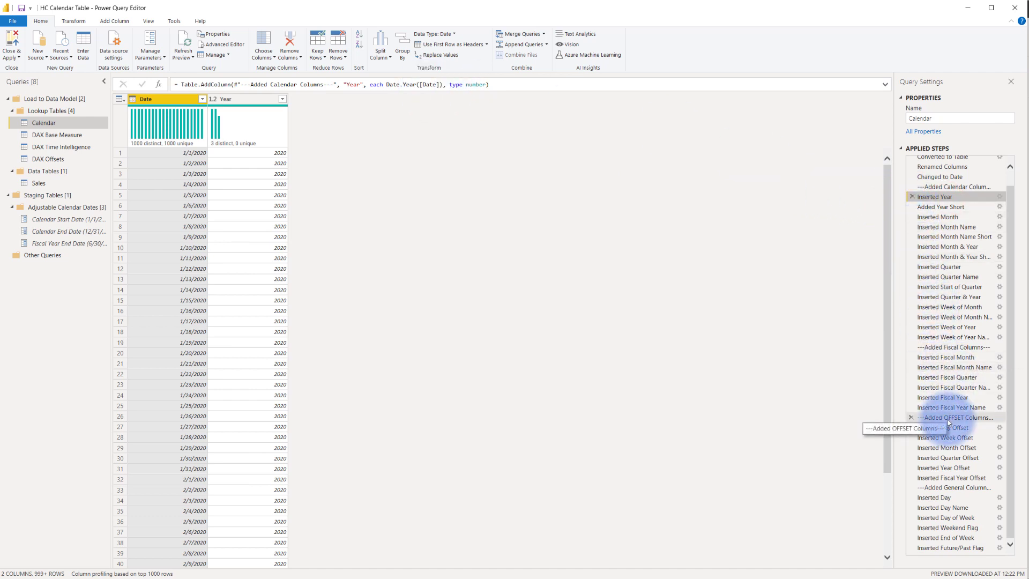
right_click(54, 128)
left_click(66, 130)
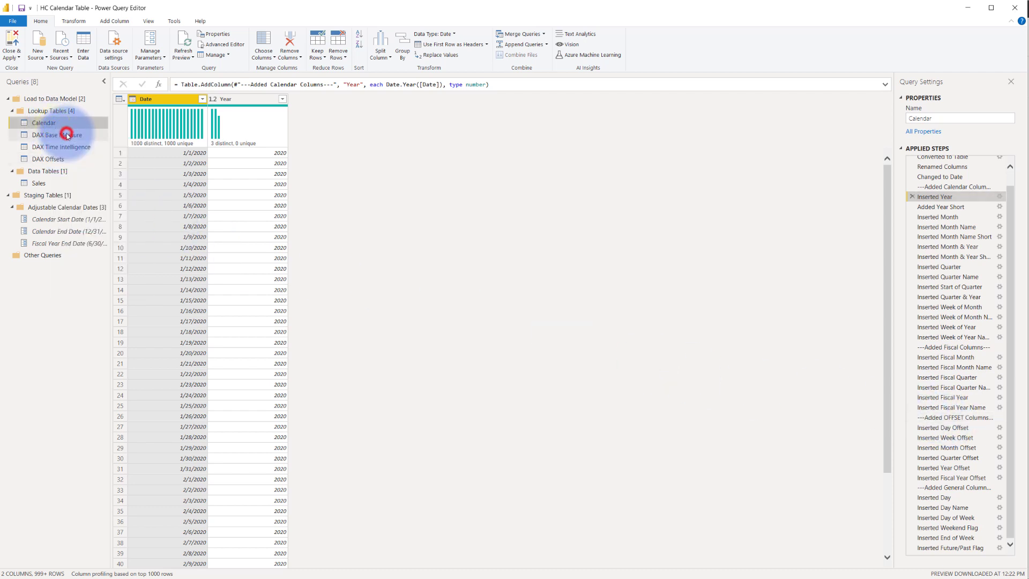